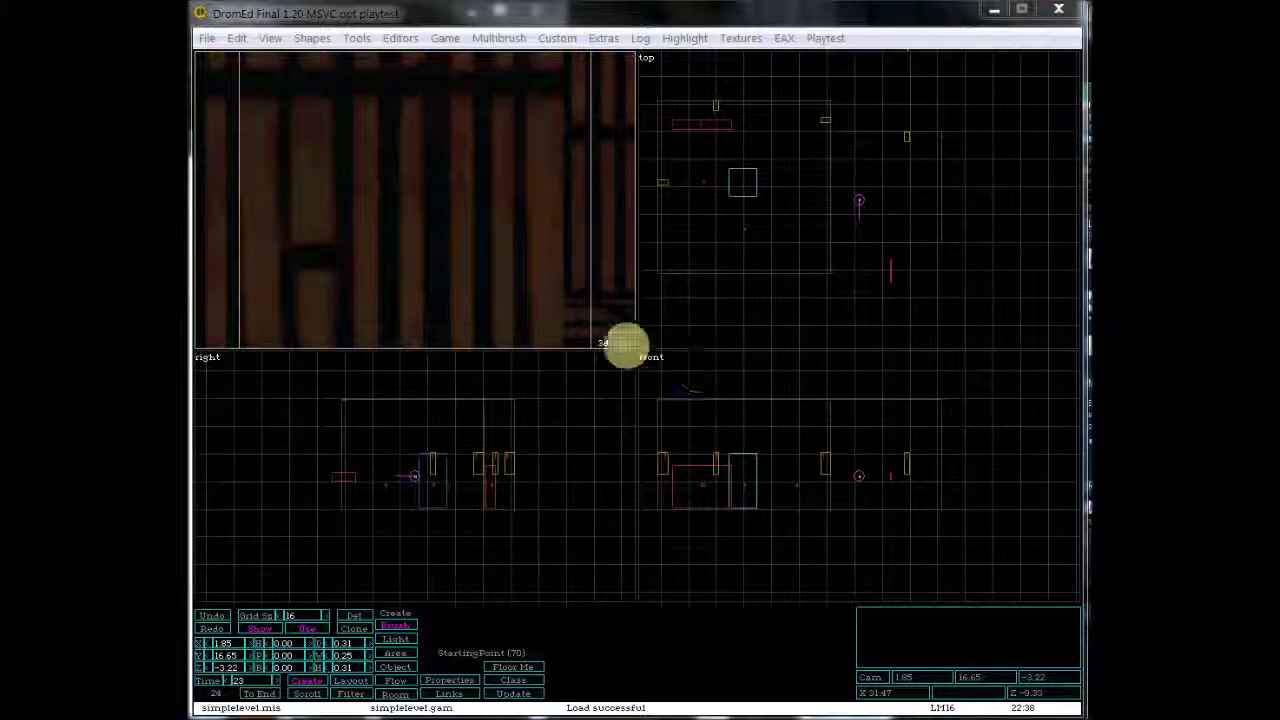
- Load the convict and gen script modules into the mission and move the MONO log window out of the way
click(552, 39)
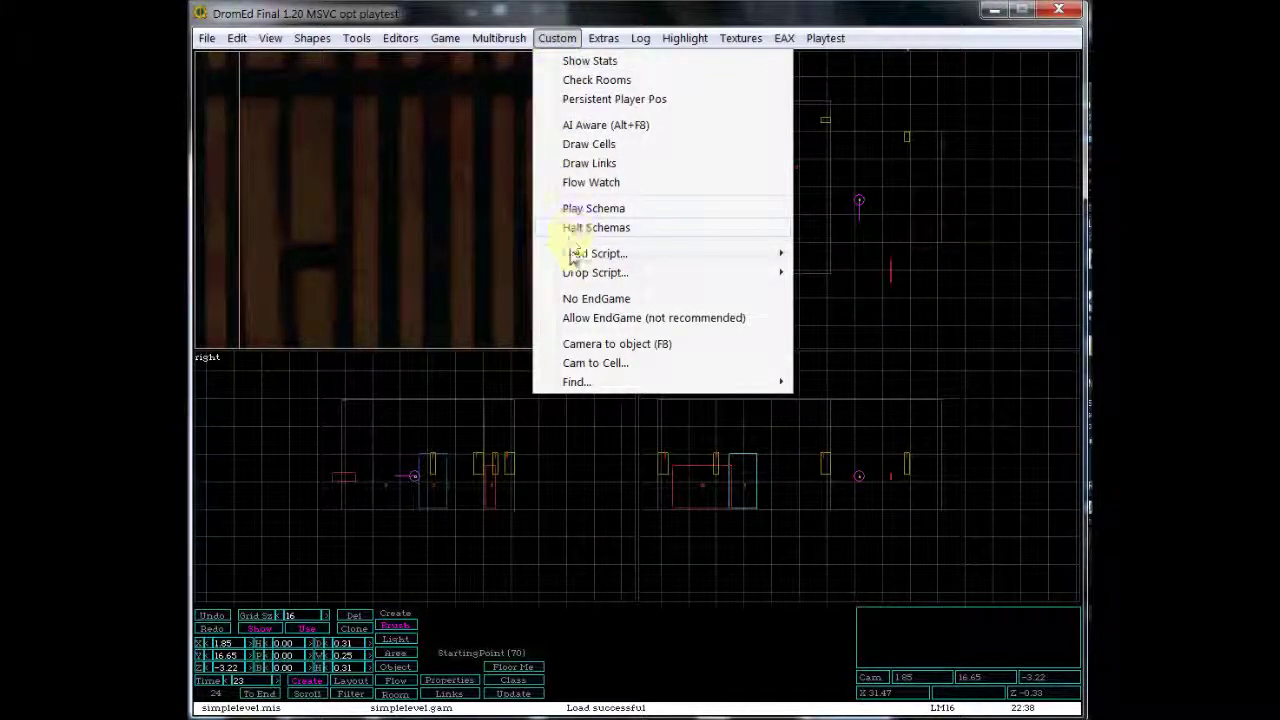
mouse_move(570, 255)
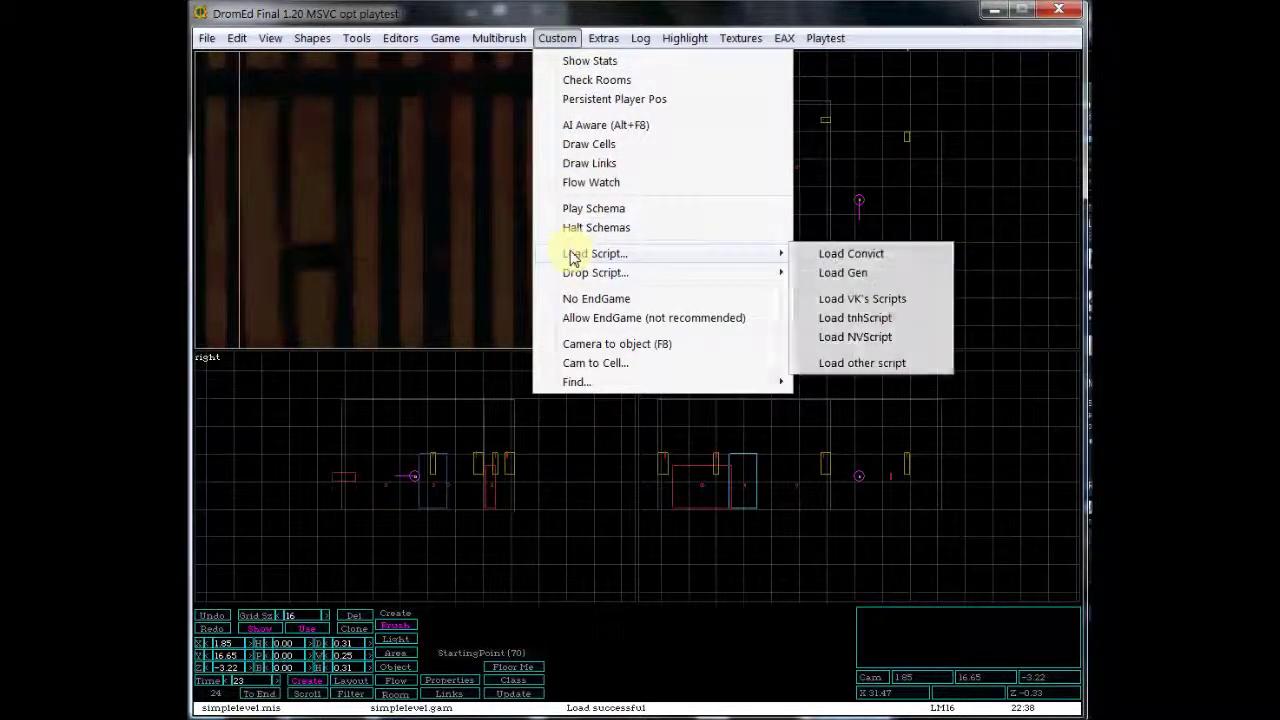
click(850, 258)
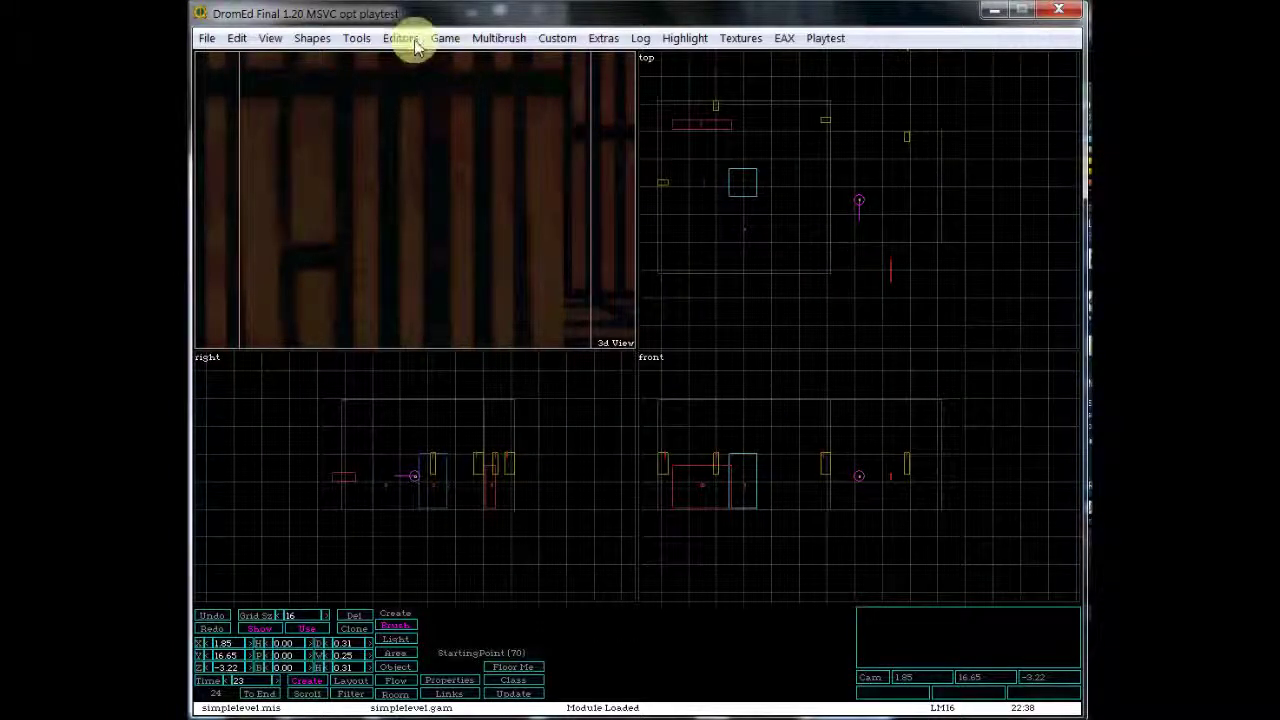
click(553, 38)
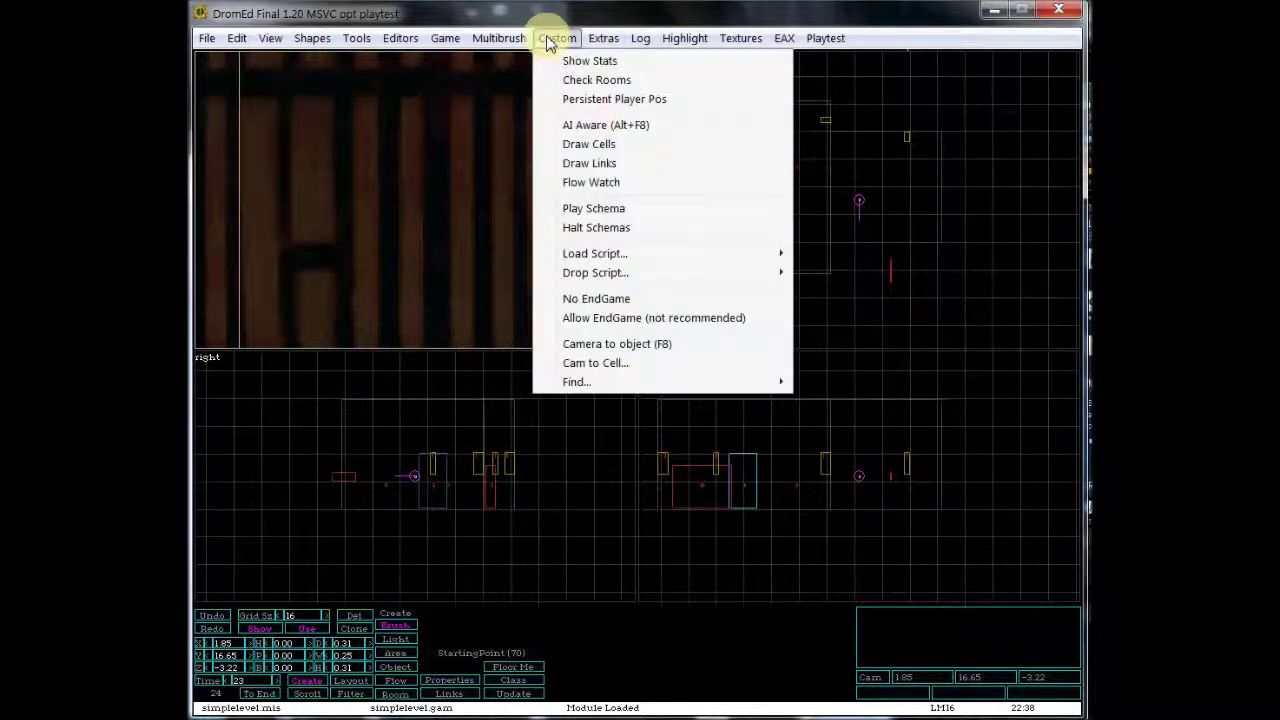
mouse_move(583, 256)
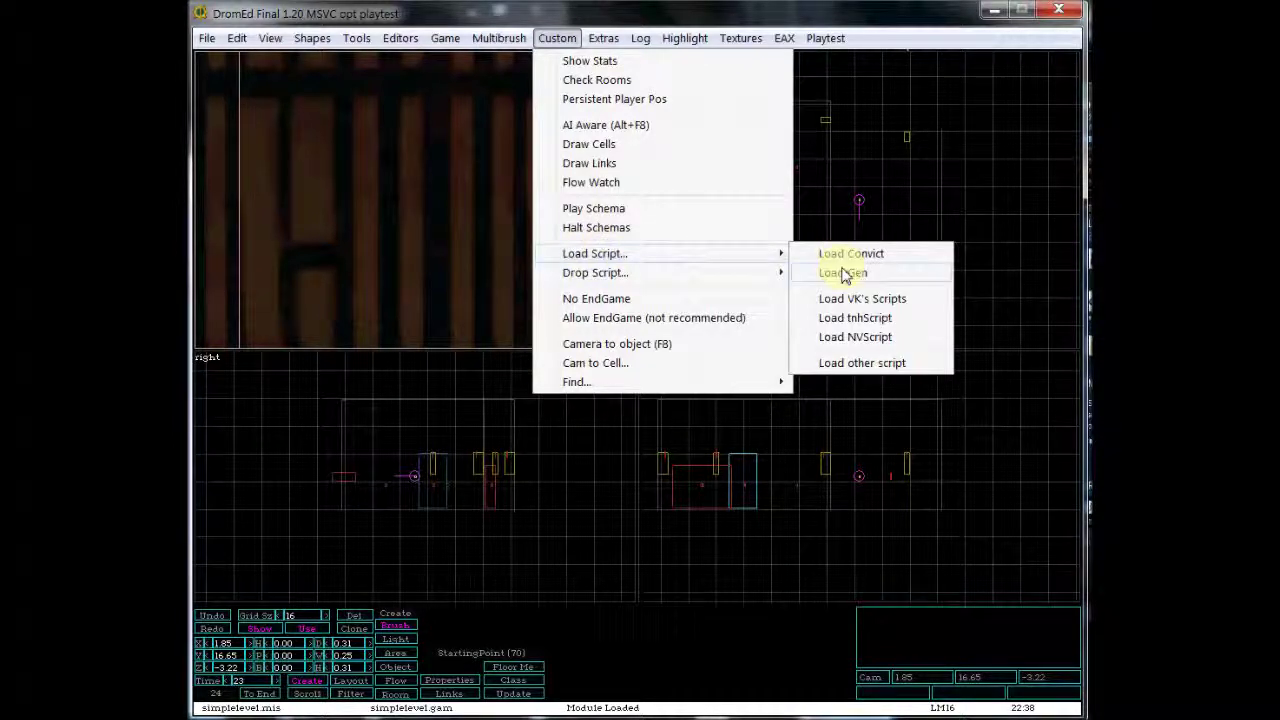
click(838, 271)
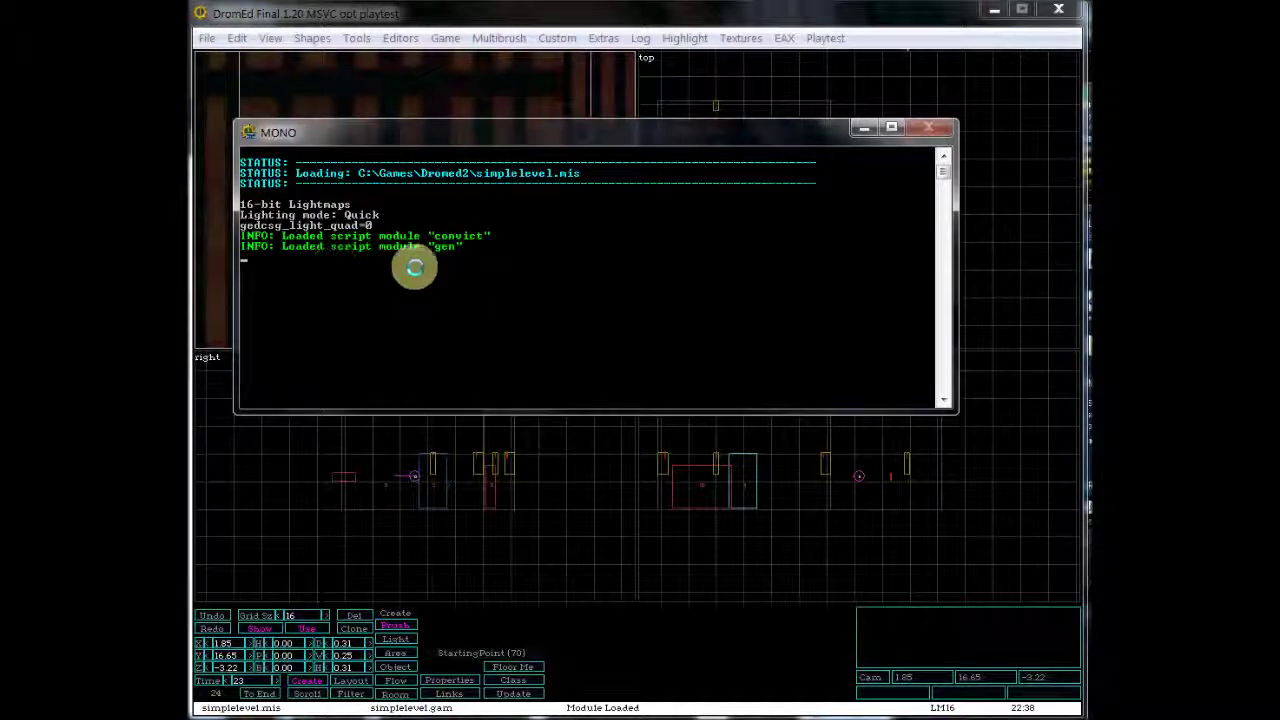
drag(371, 127, 0, 35)
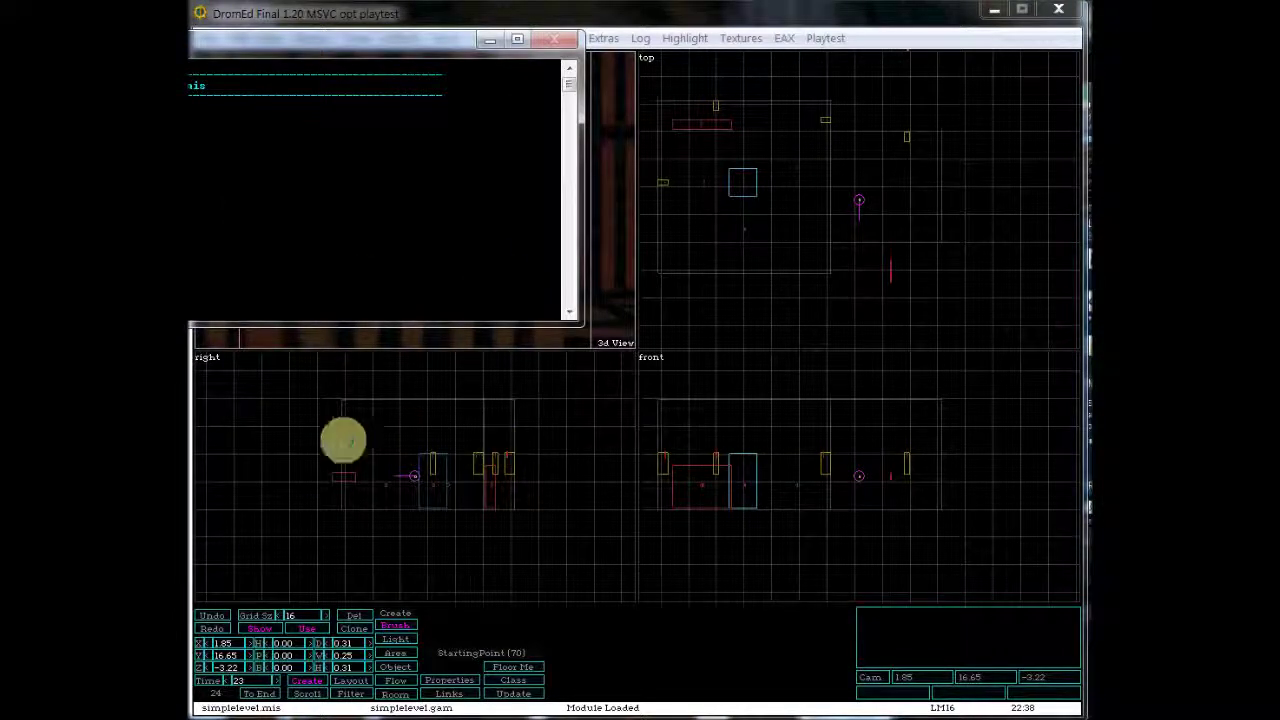
click(577, 25)
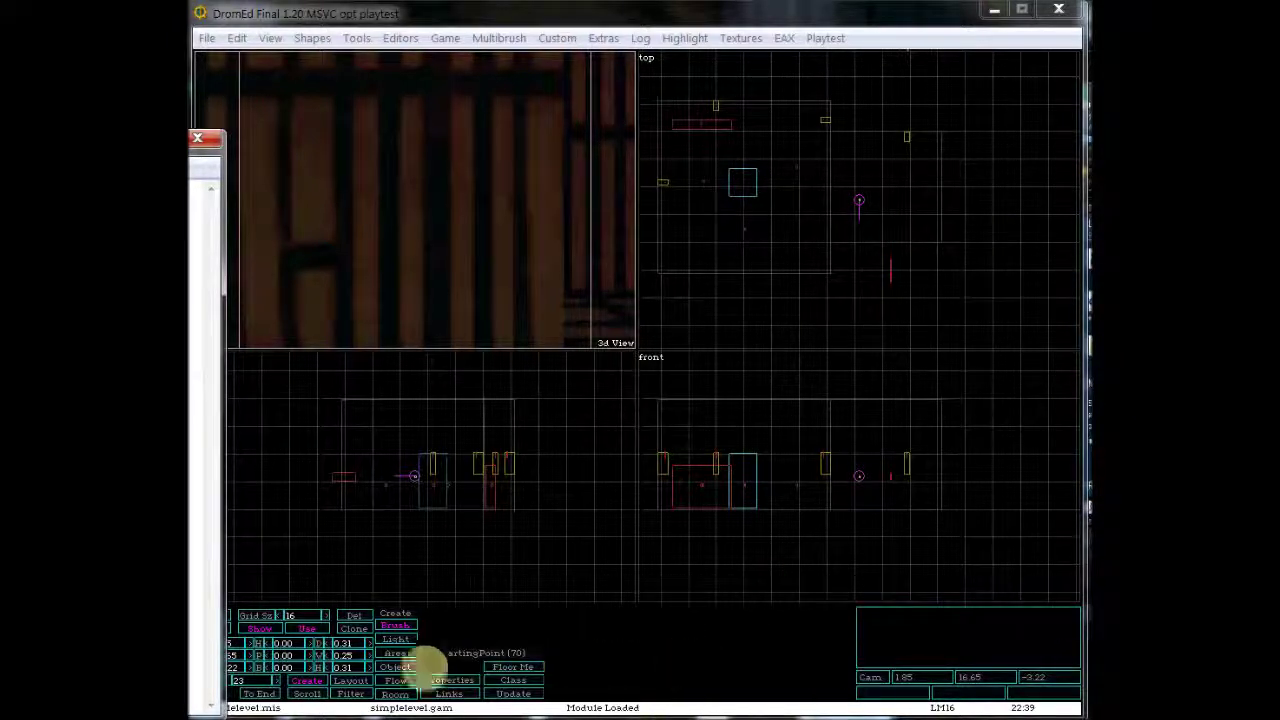
- Add a Scripts property to the StartingPoint object with Script 0 set to VictoryCheck
click(447, 680)
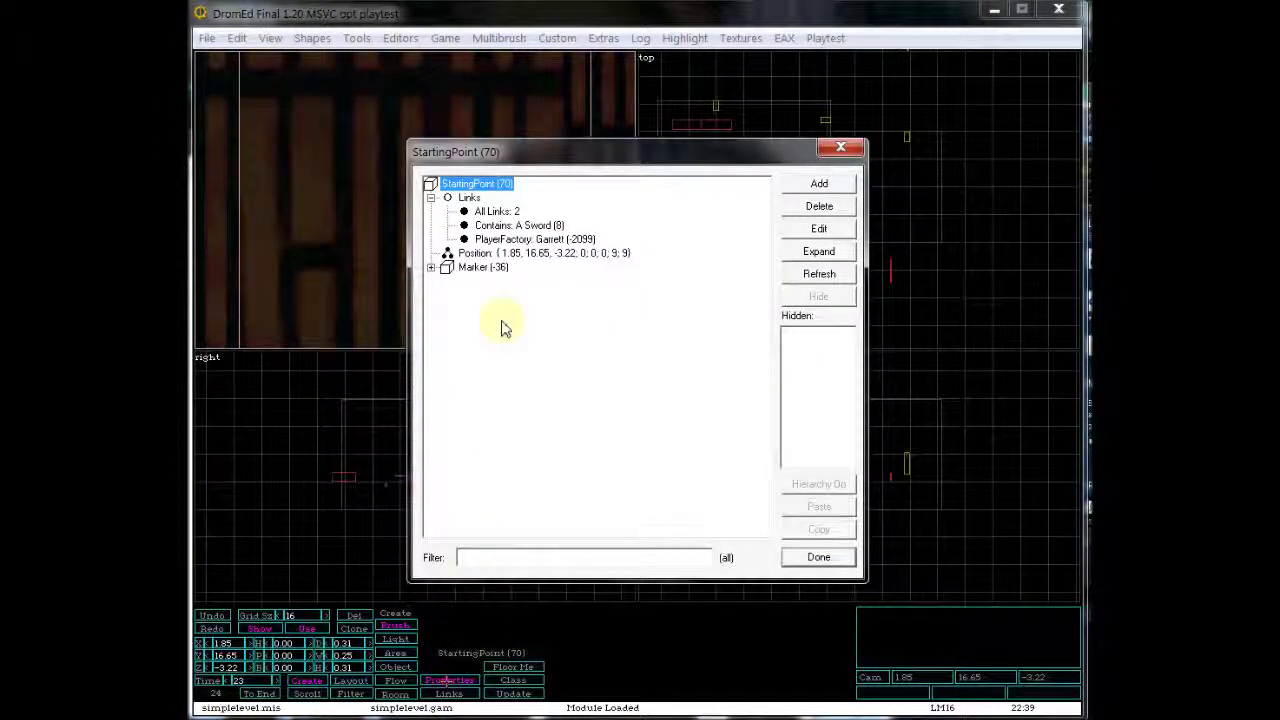
click(813, 188)
mouse_move(783, 545)
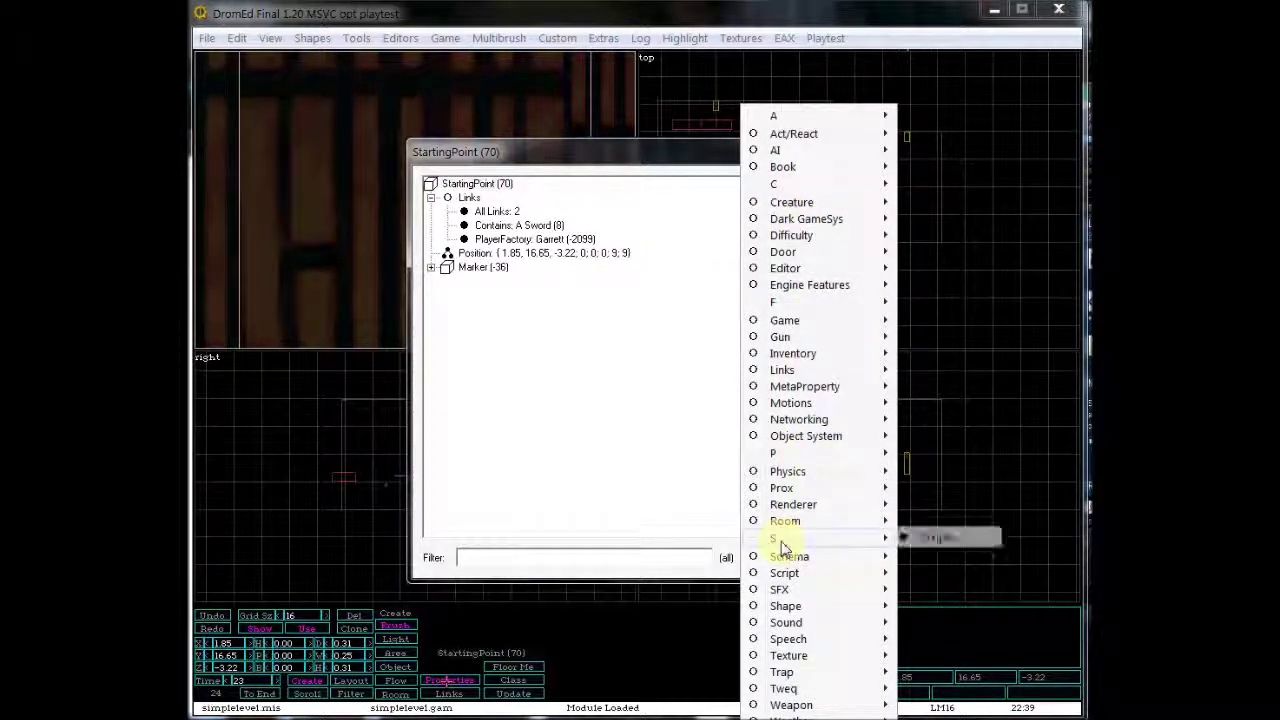
click(936, 536)
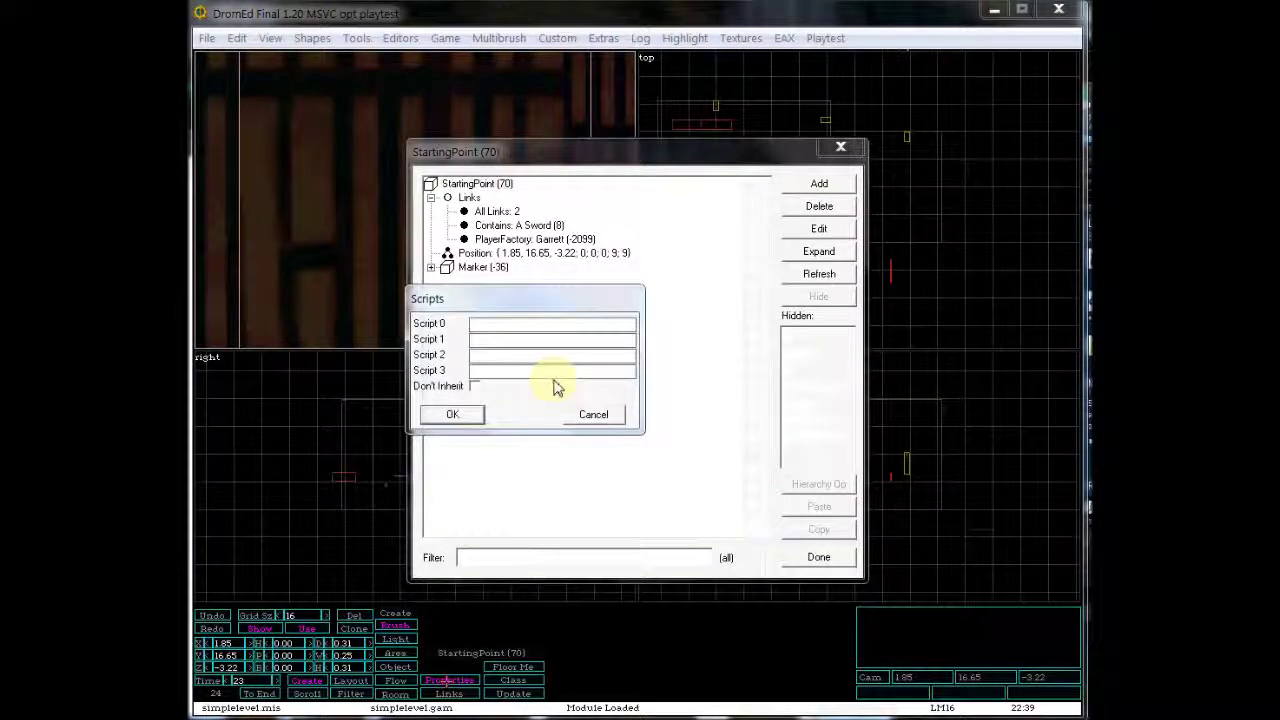
text(Vi)
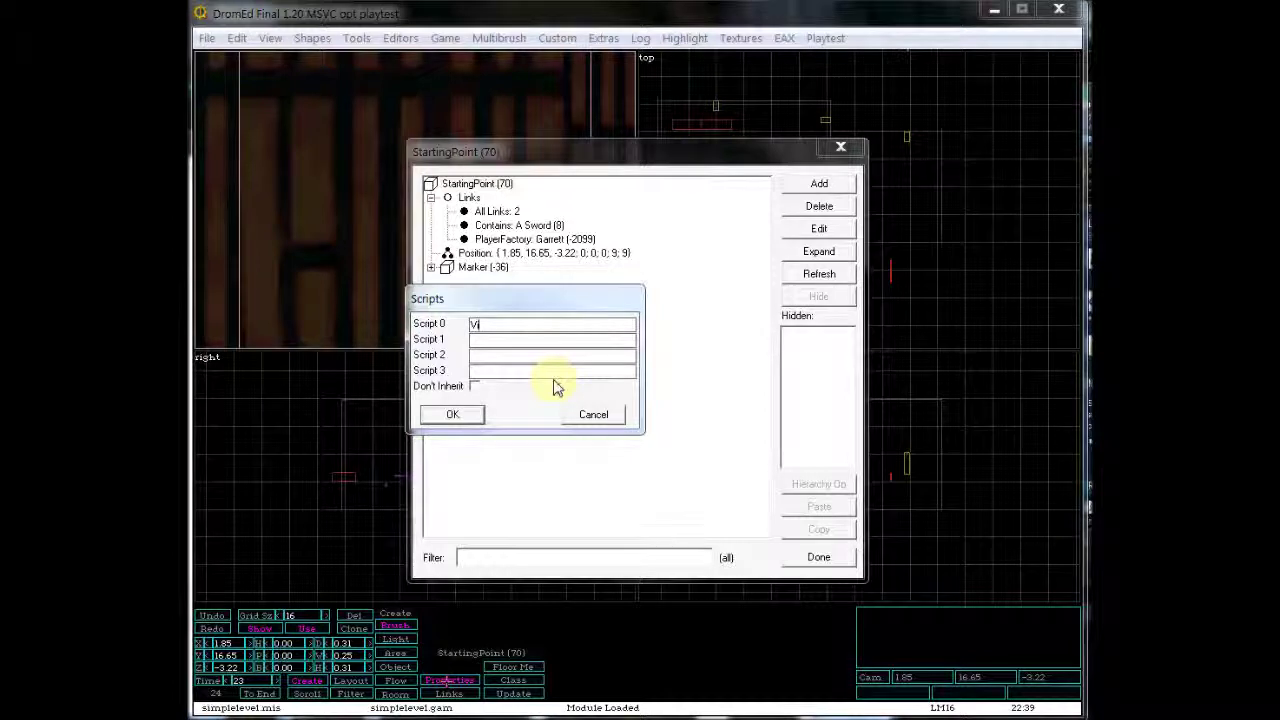
text(ctoryCheck)
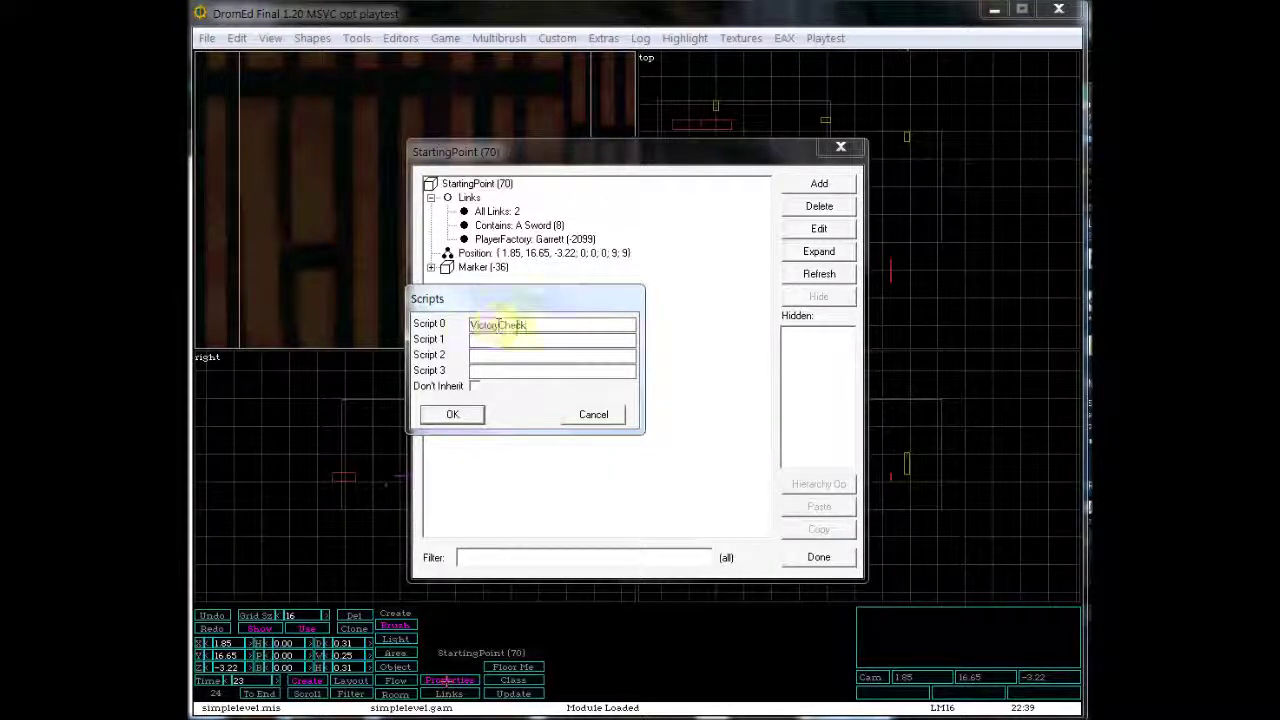
click(462, 417)
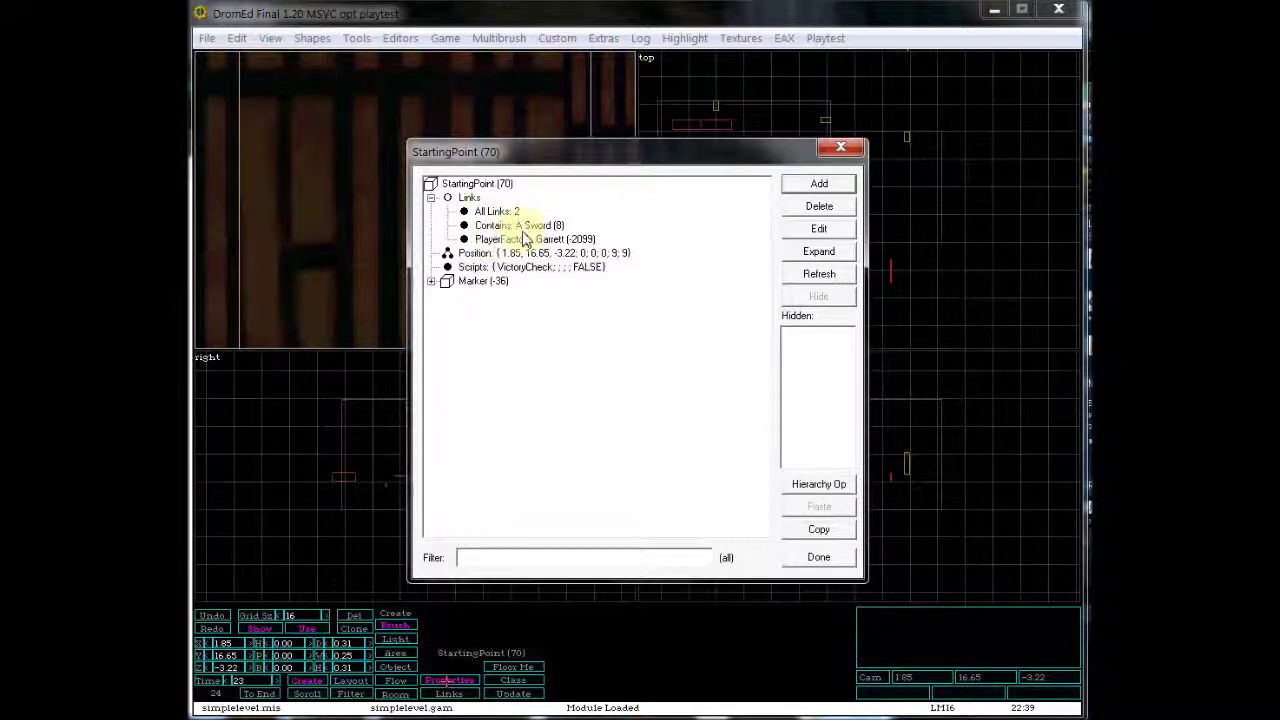
- Check the StartingPoint's Contains link to the sword, close its properties, and test the level in game mode
click(507, 229)
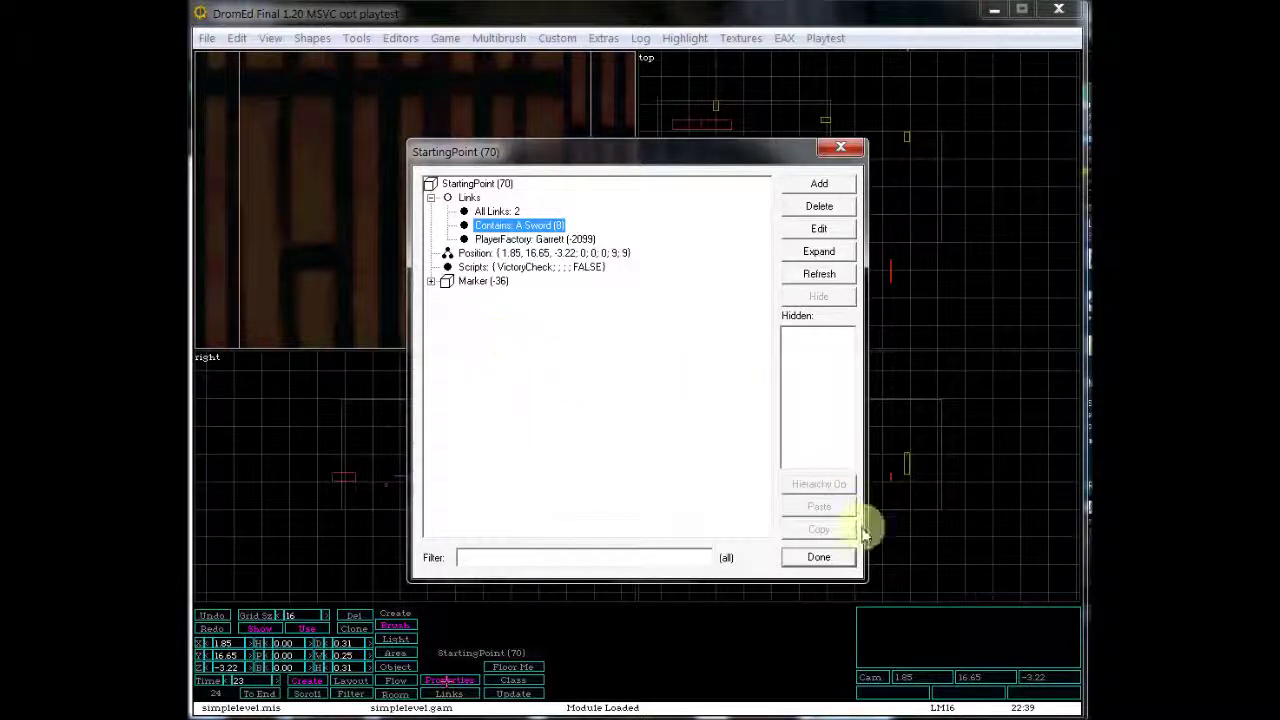
click(820, 566)
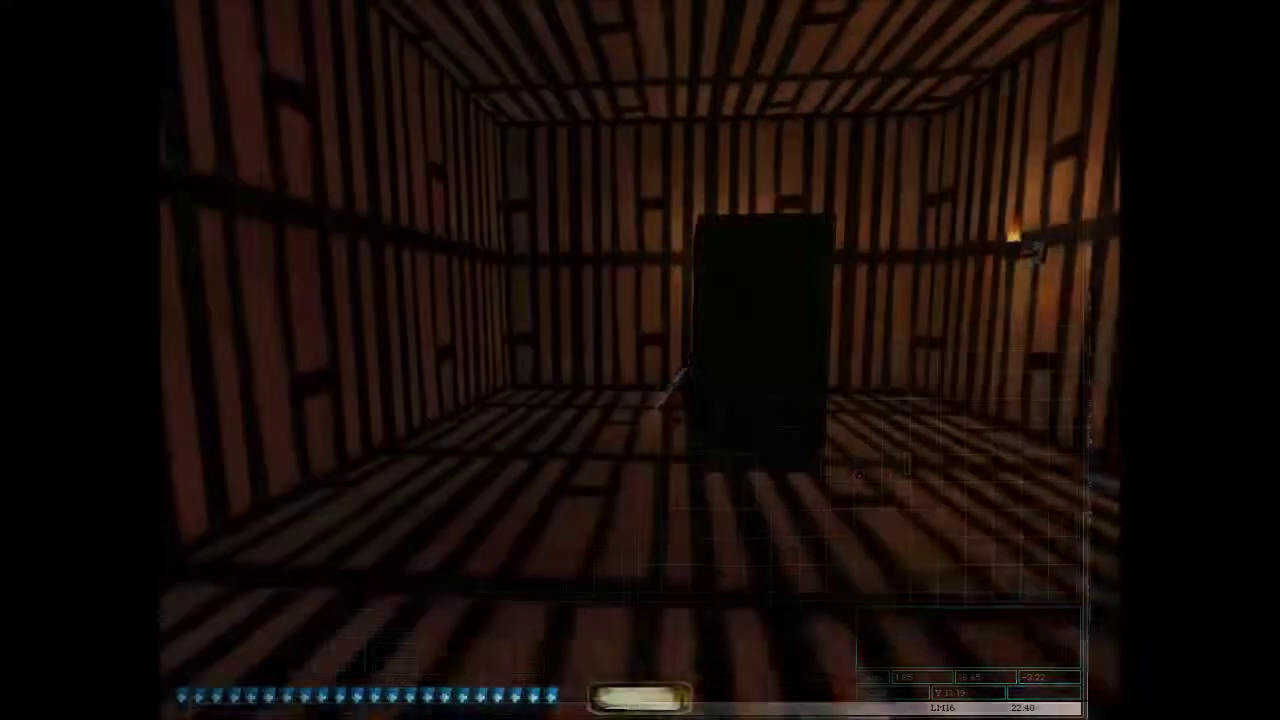
key(w)
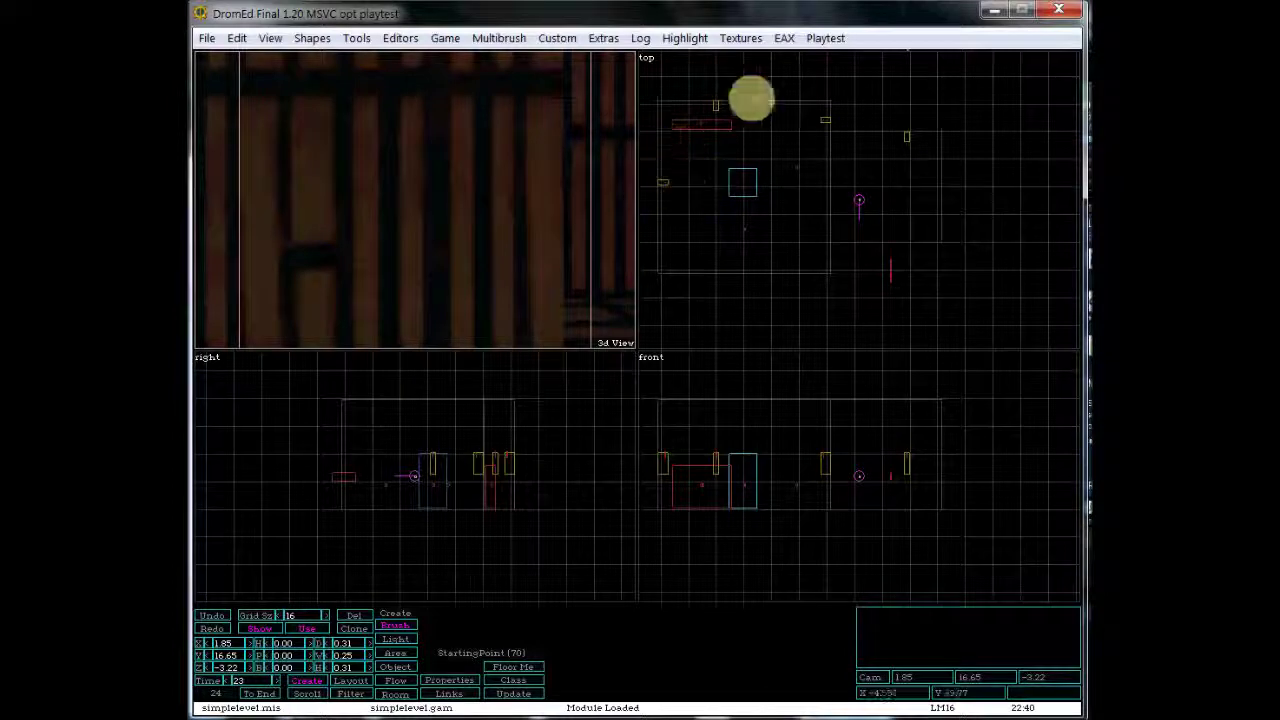
- Create room brushes matching the two air brushes, one 25 x 25 x 16 and one 16 x 16 x 16
click(750, 101)
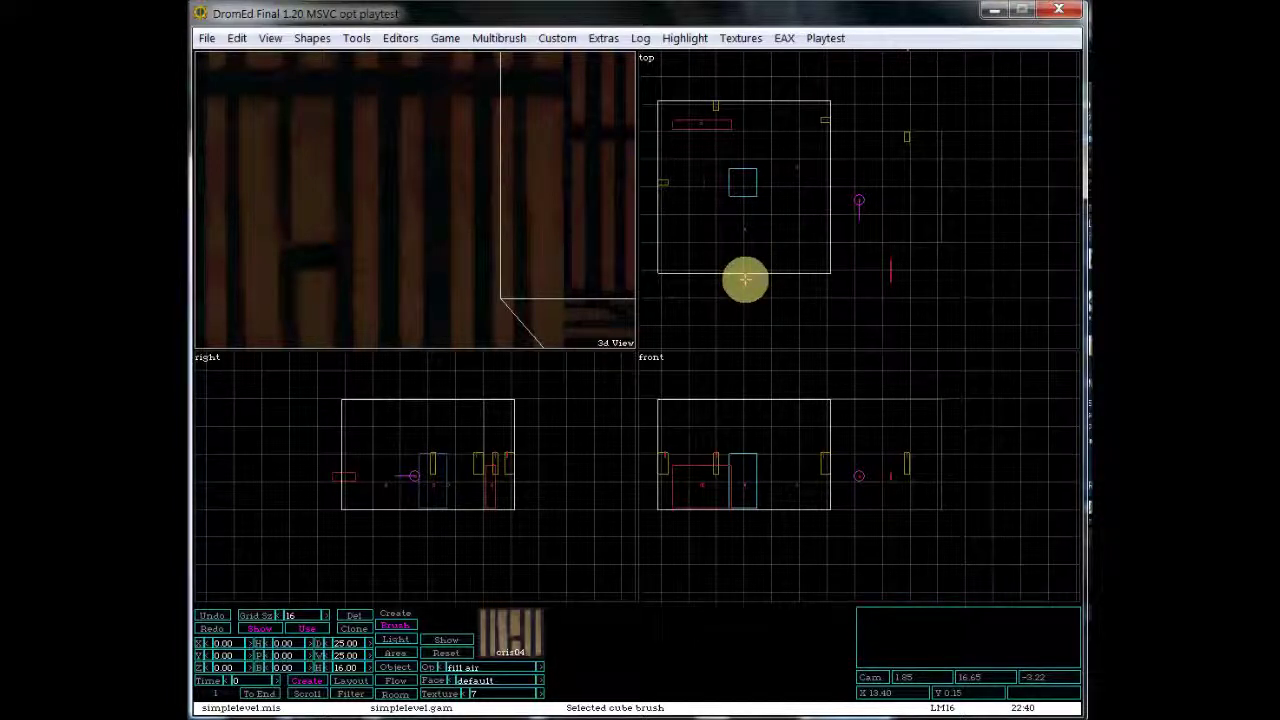
click(872, 325)
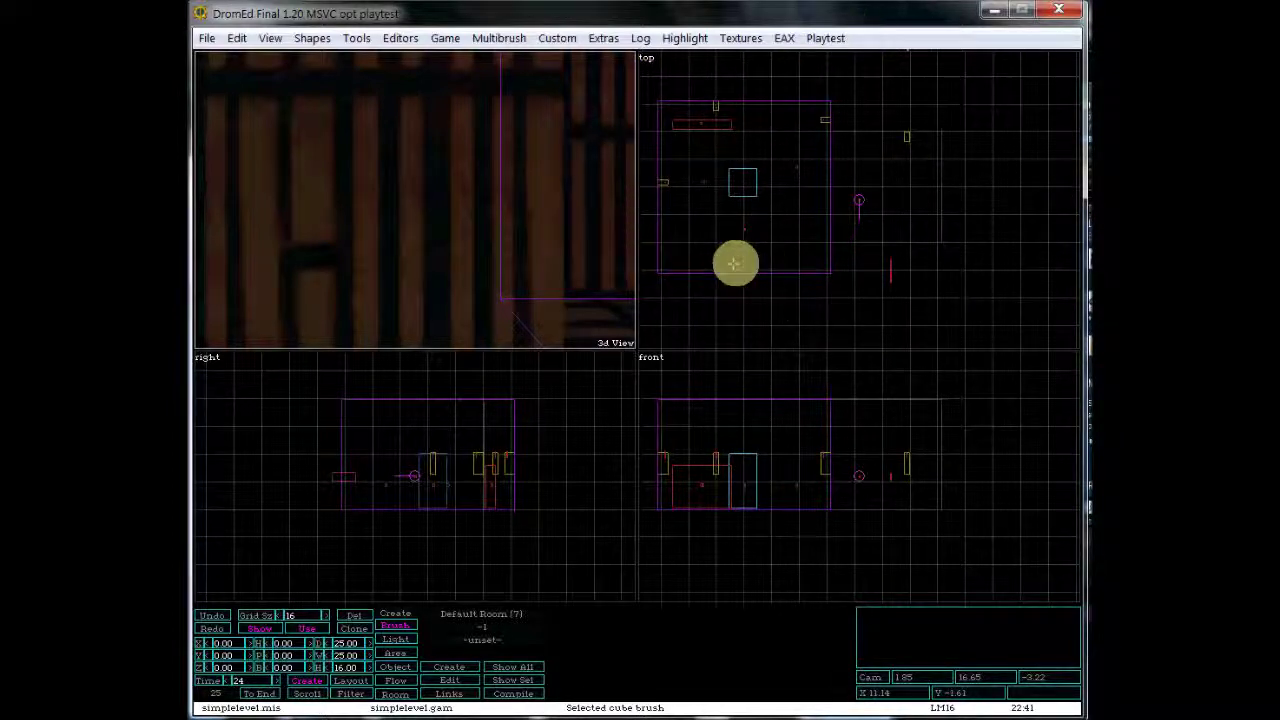
click(875, 242)
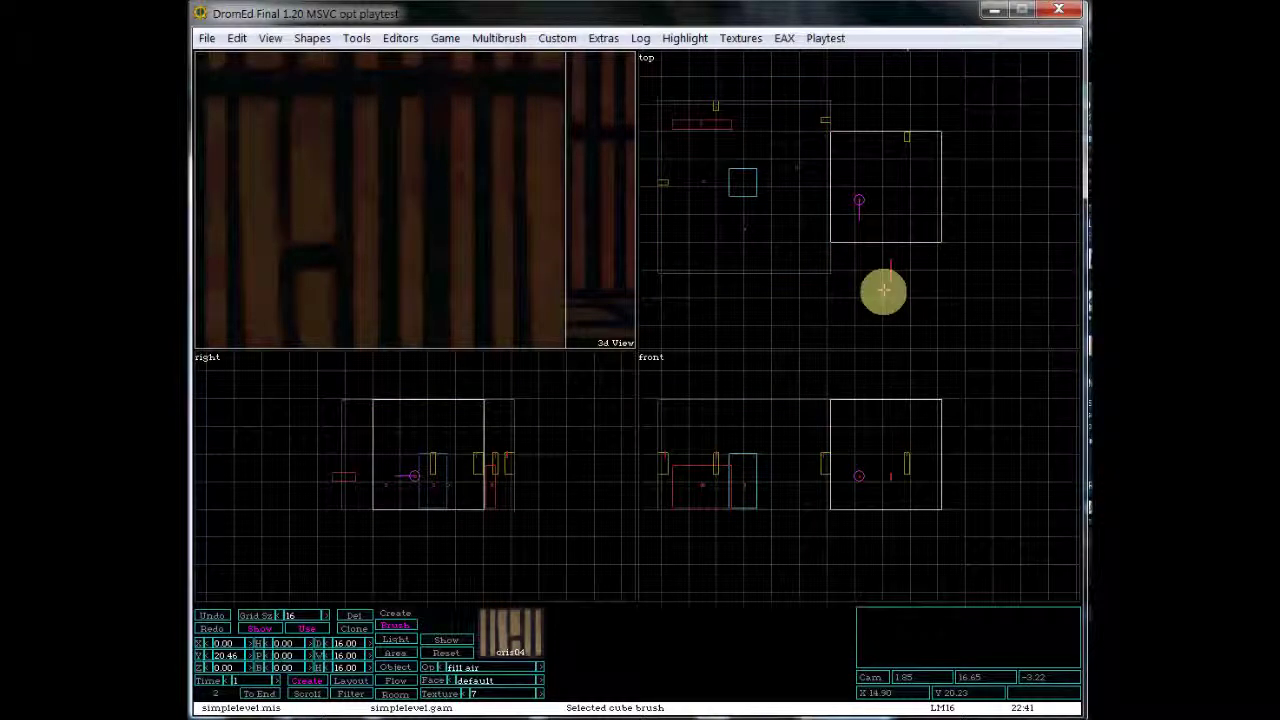
click(883, 291)
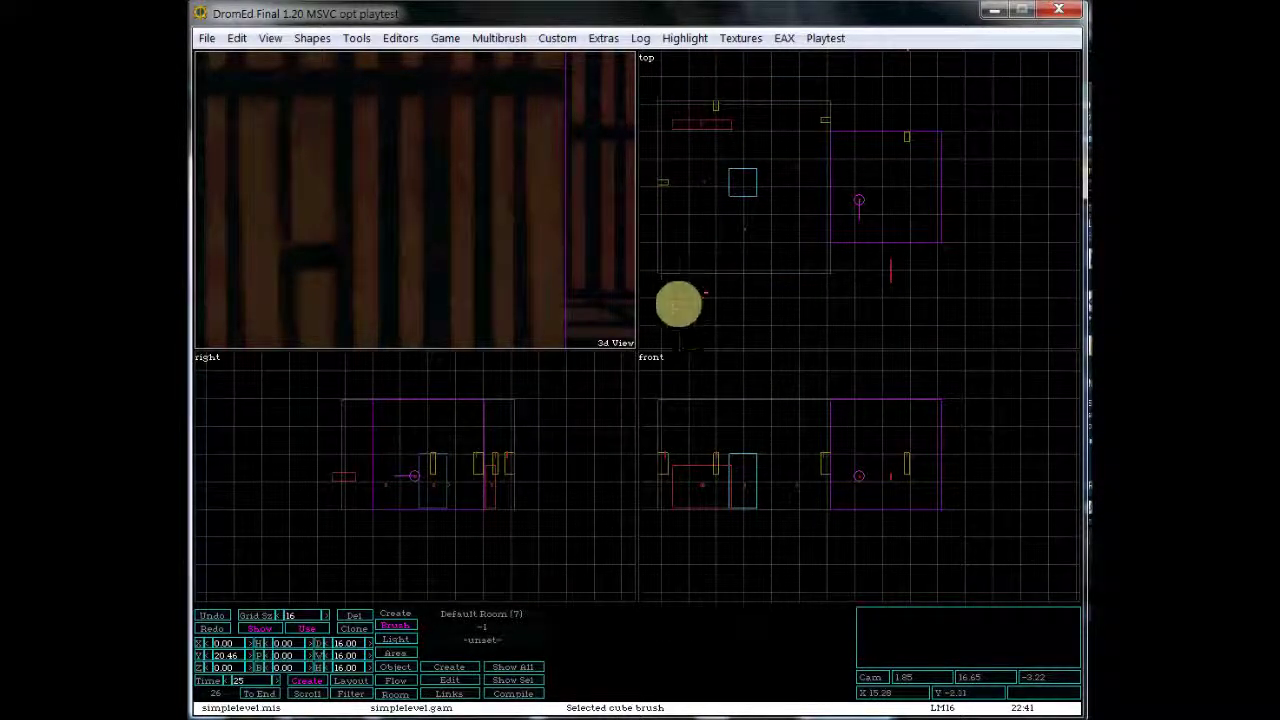
click(683, 273)
key(Insert)
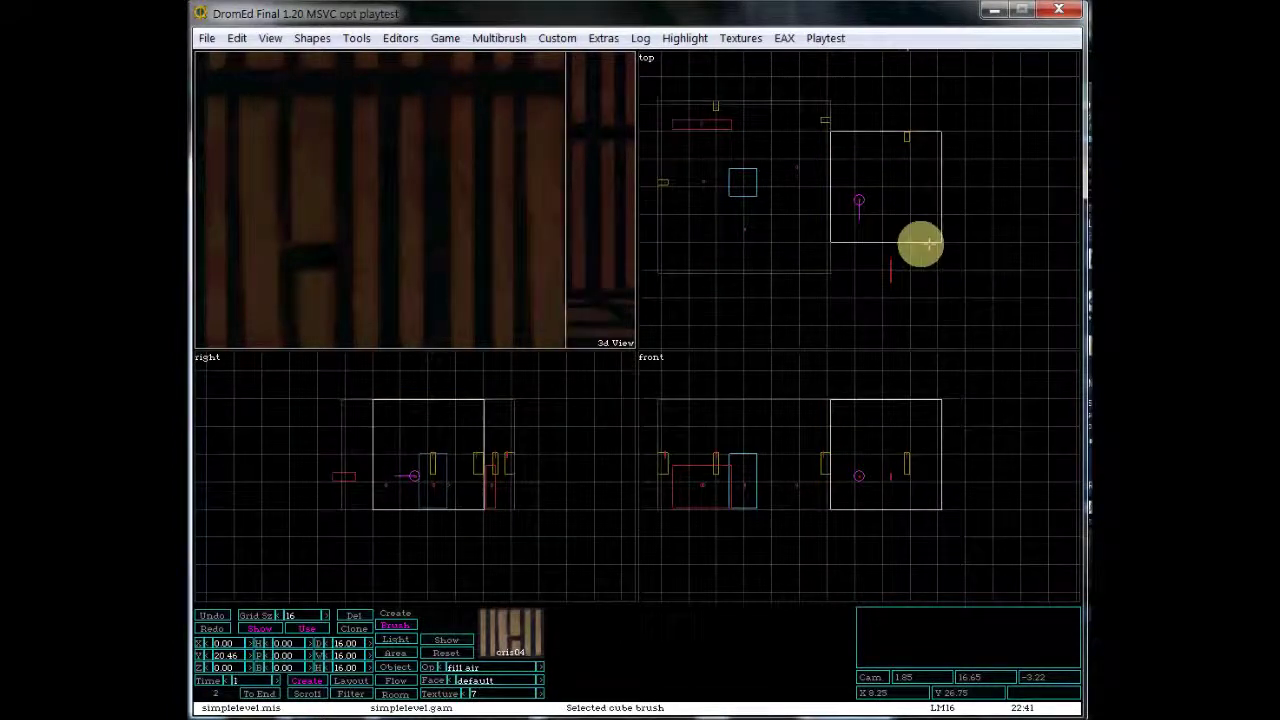
click(860, 244)
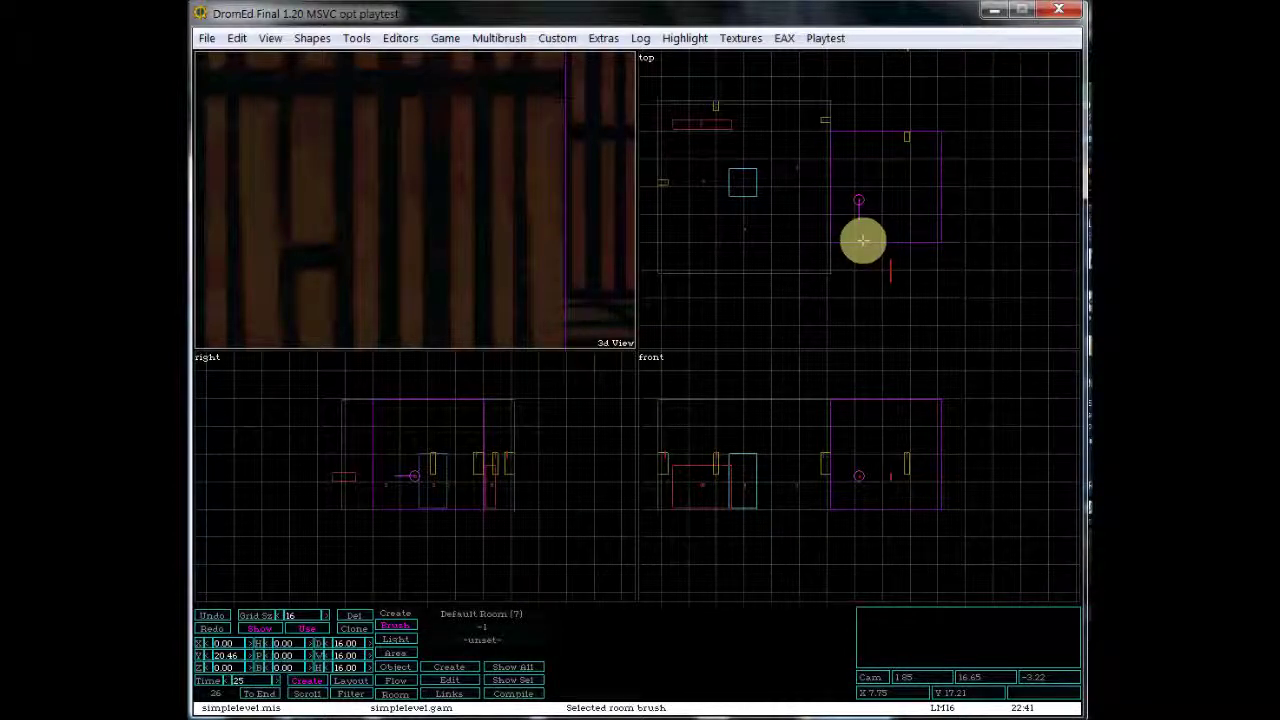
drag(860, 240, 780, 244)
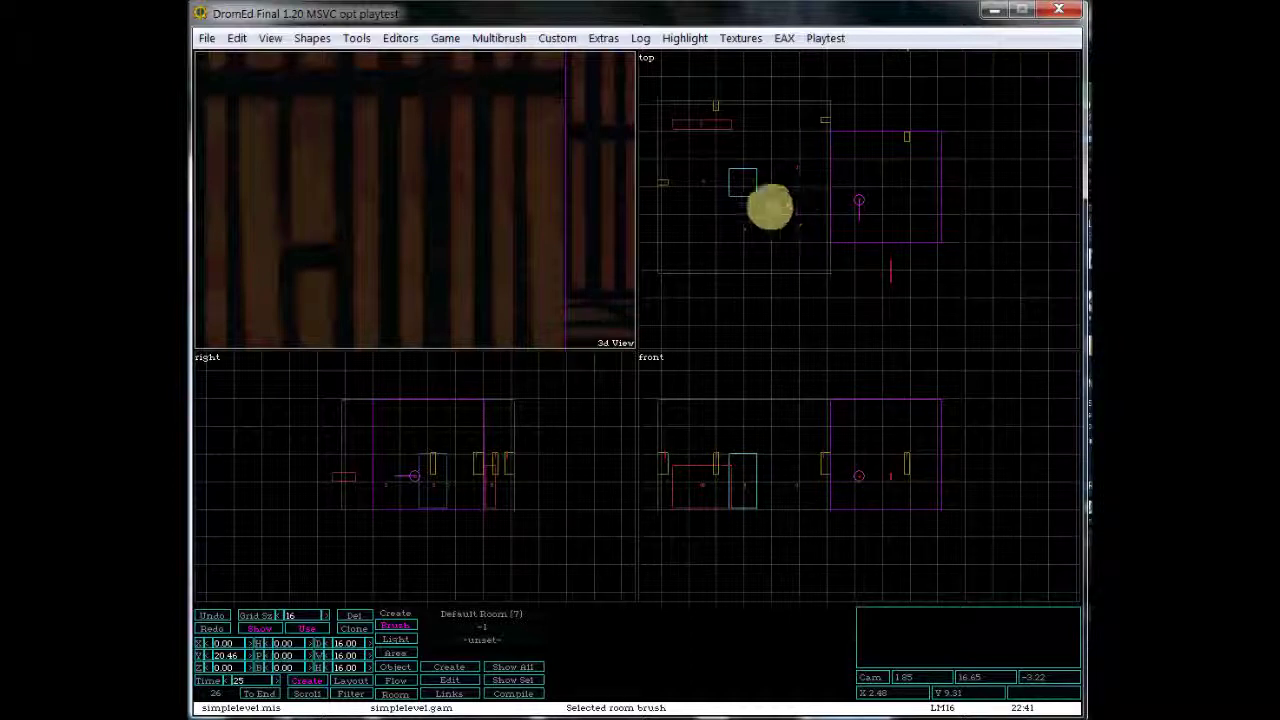
- Compute the pathfinding database and bring the MONO log into view to read the room-check messages
click(360, 42)
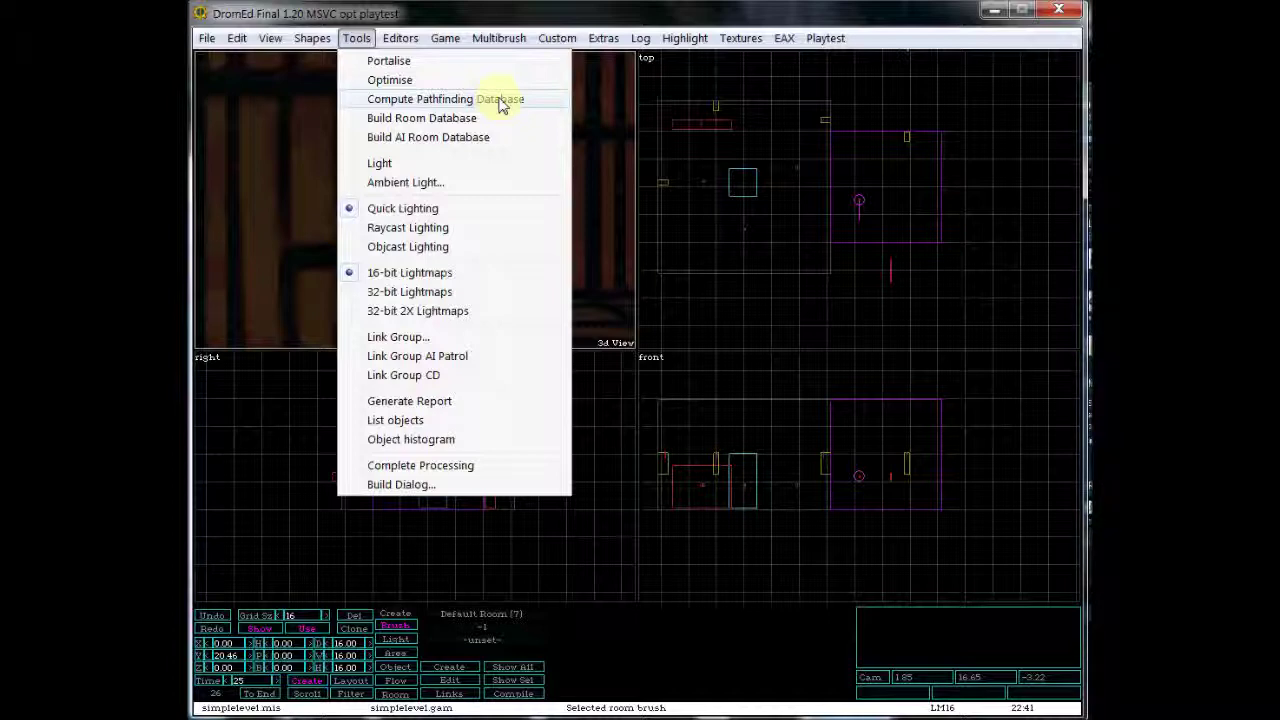
click(427, 99)
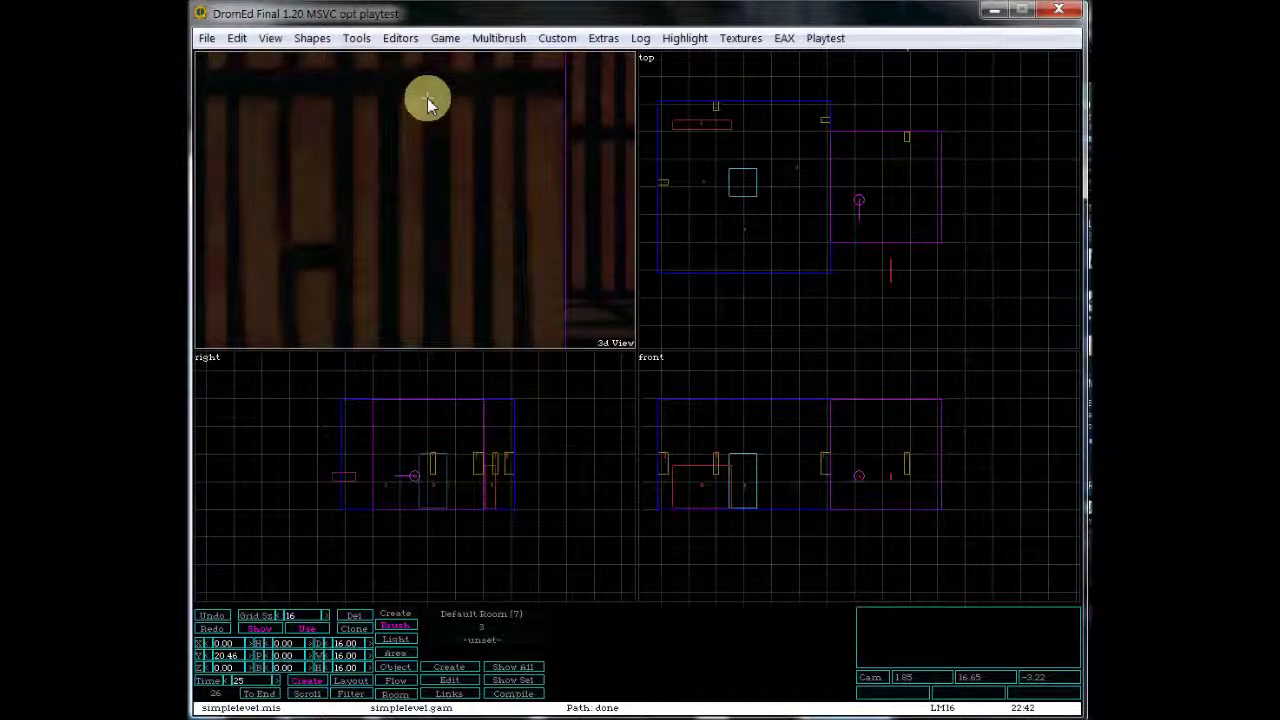
click(190, 128)
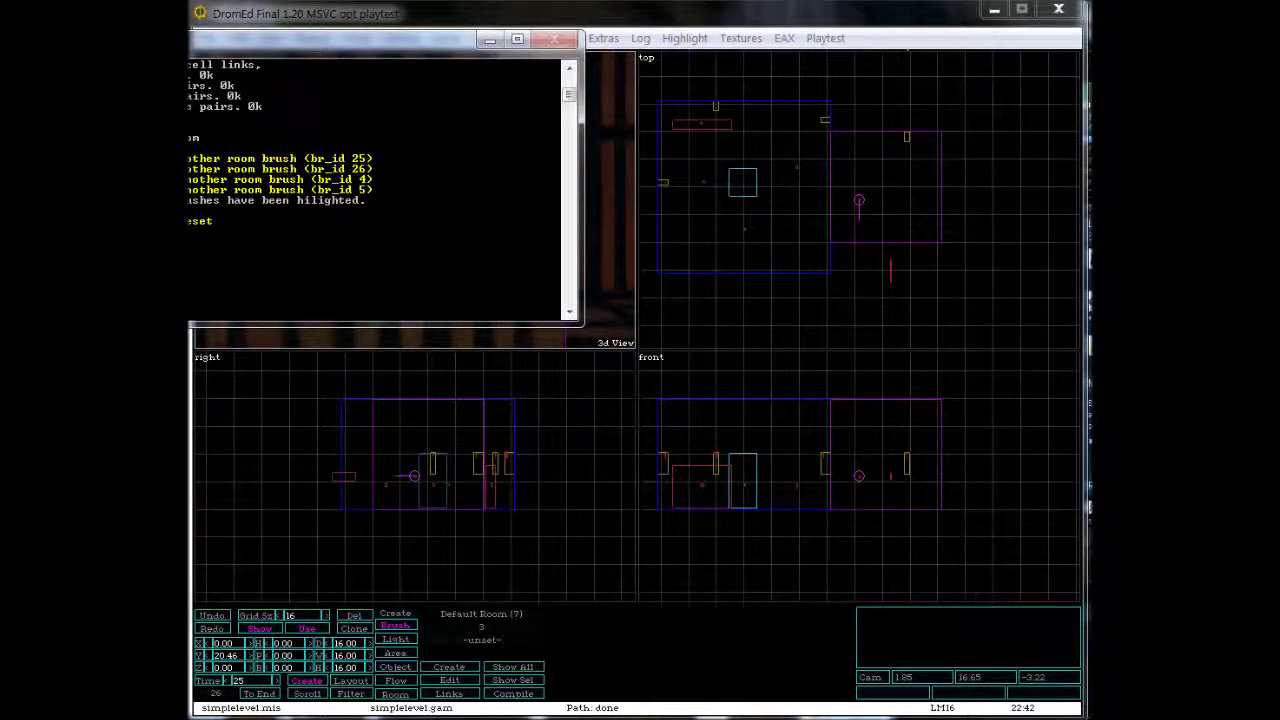
drag(229, 40, 644, 318)
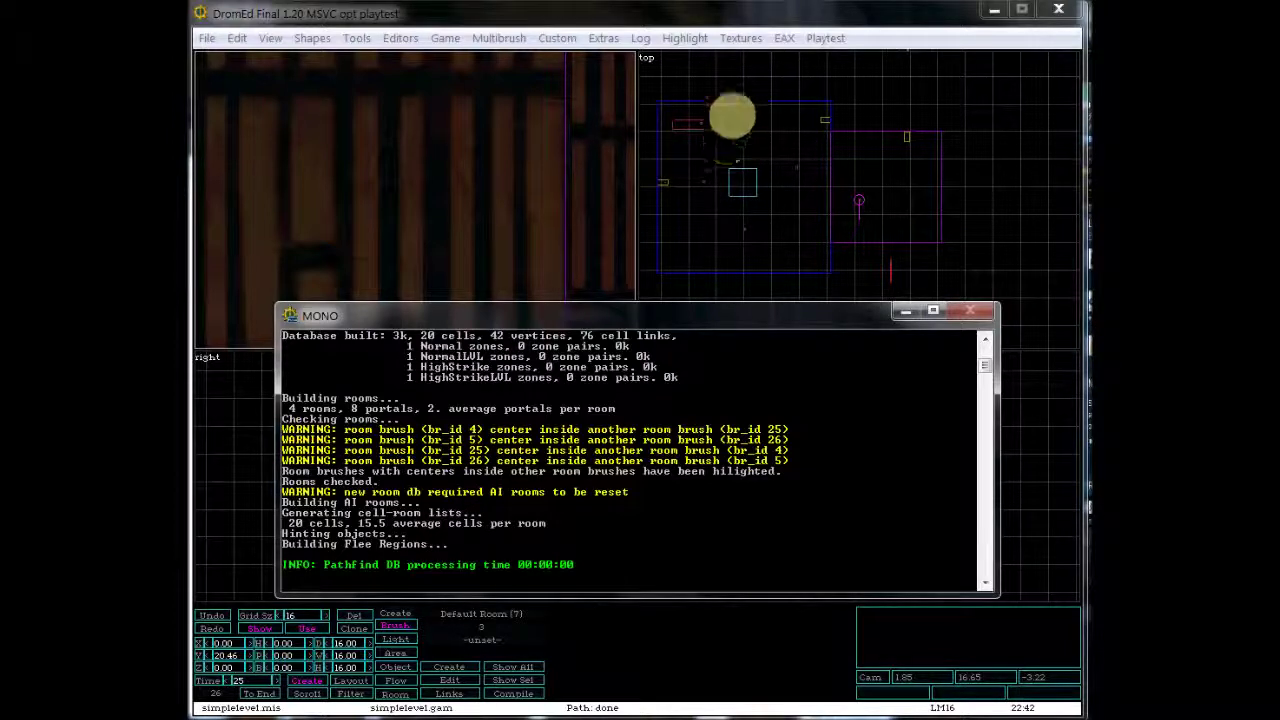
- Delete the older duplicate room brush from each of the two rooms, keeping the newly made ones
click(730, 121)
click(758, 101)
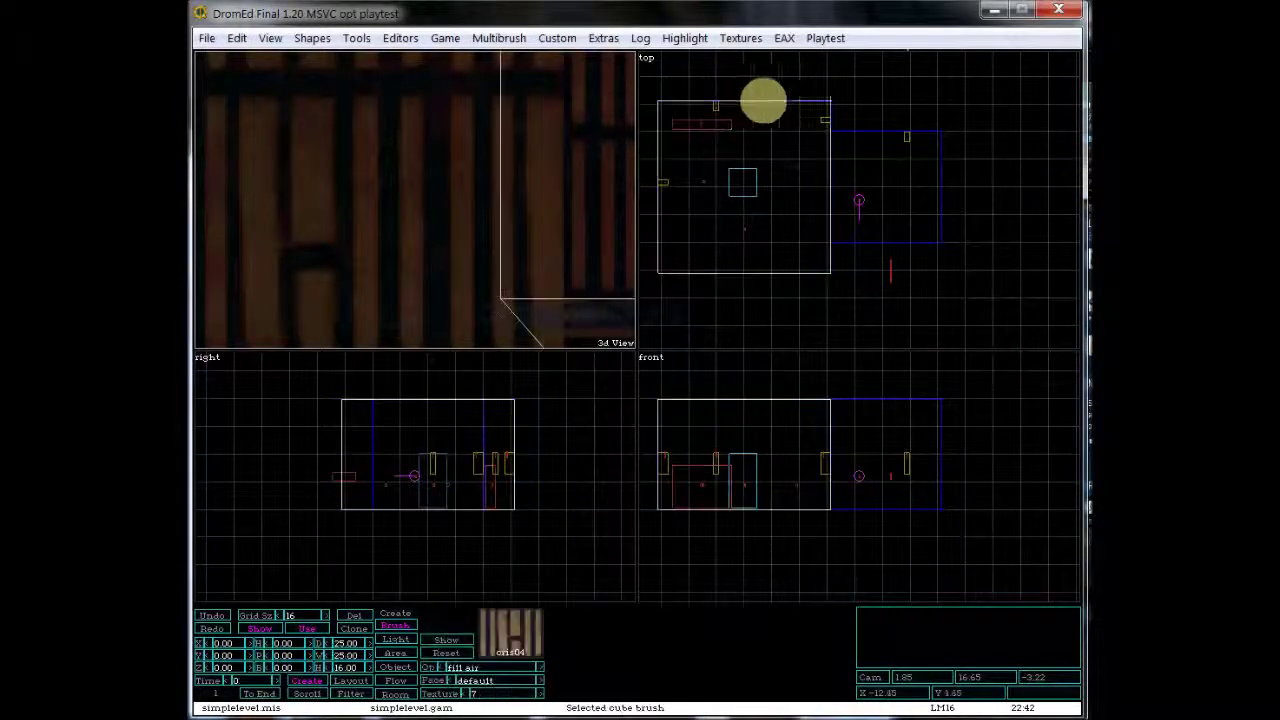
click(828, 101)
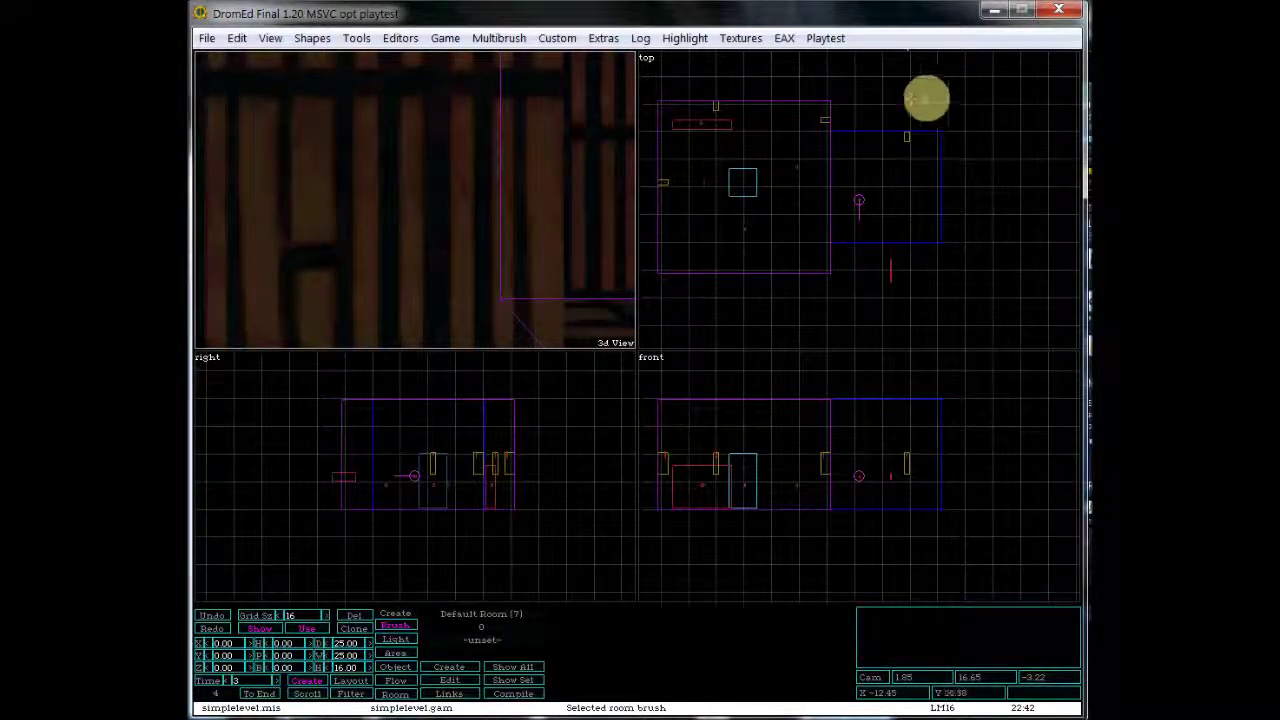
click(789, 237)
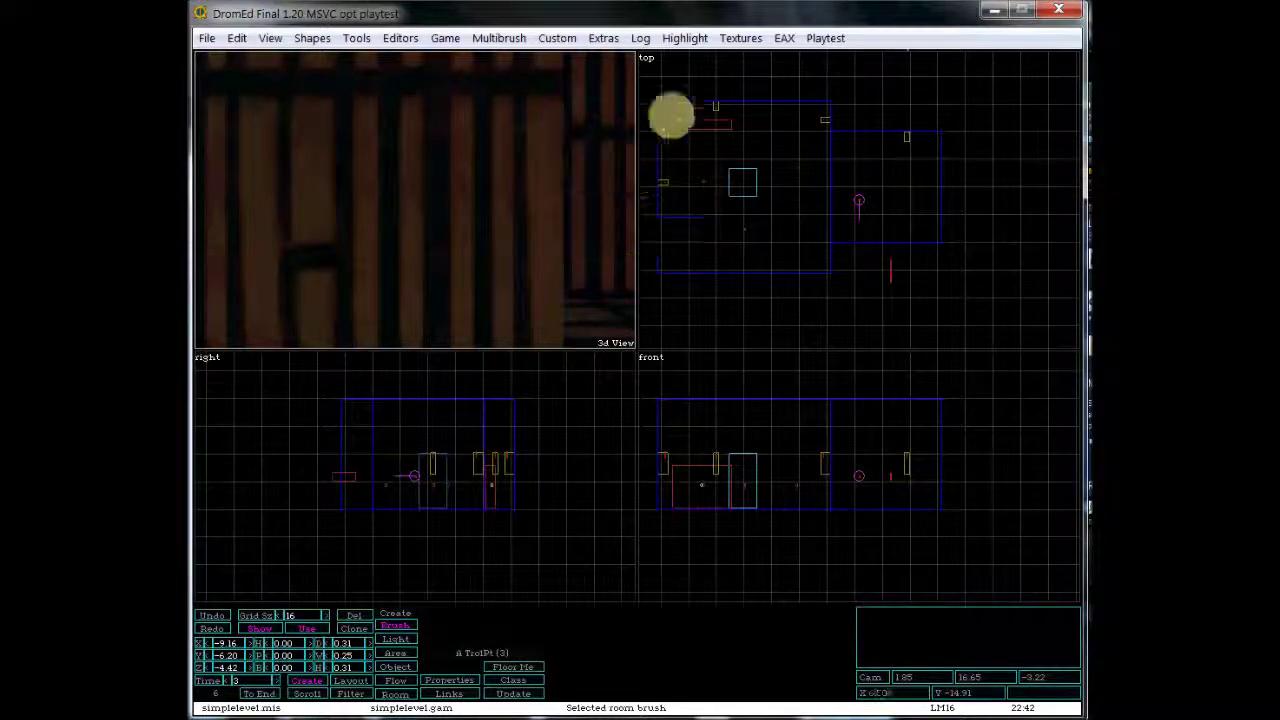
click(673, 99)
click(671, 100)
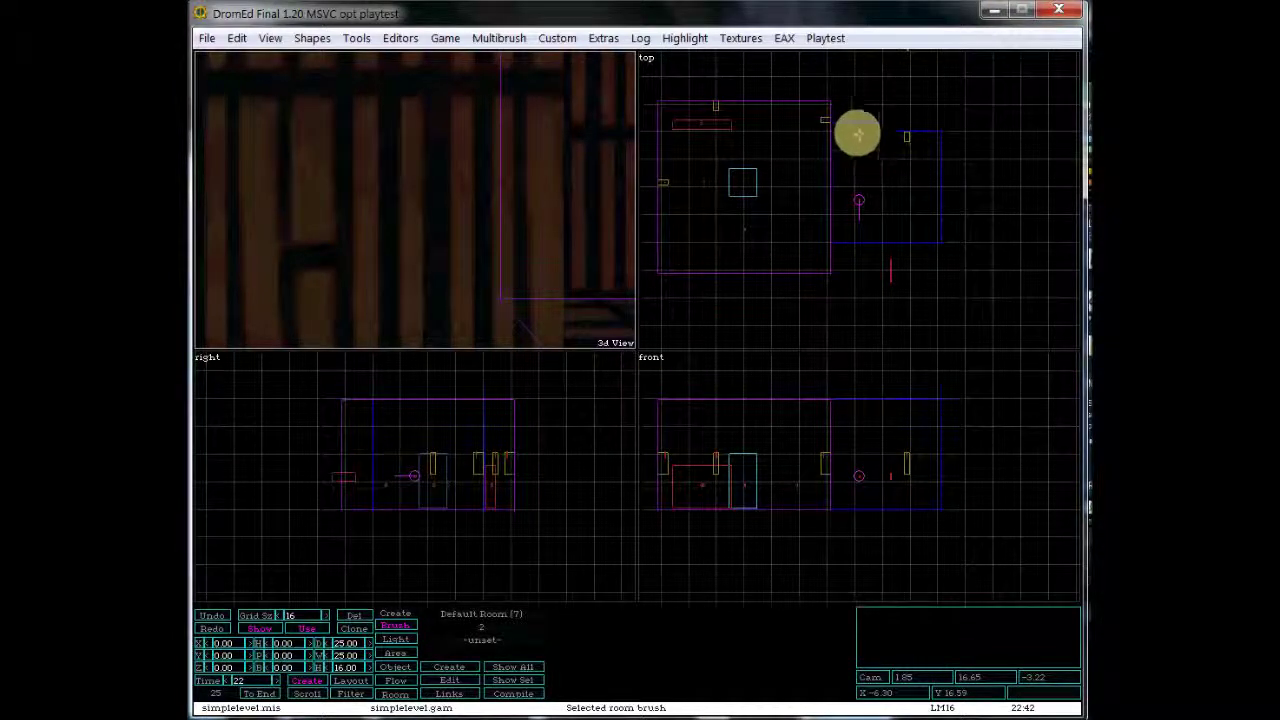
click(863, 132)
click(863, 132)
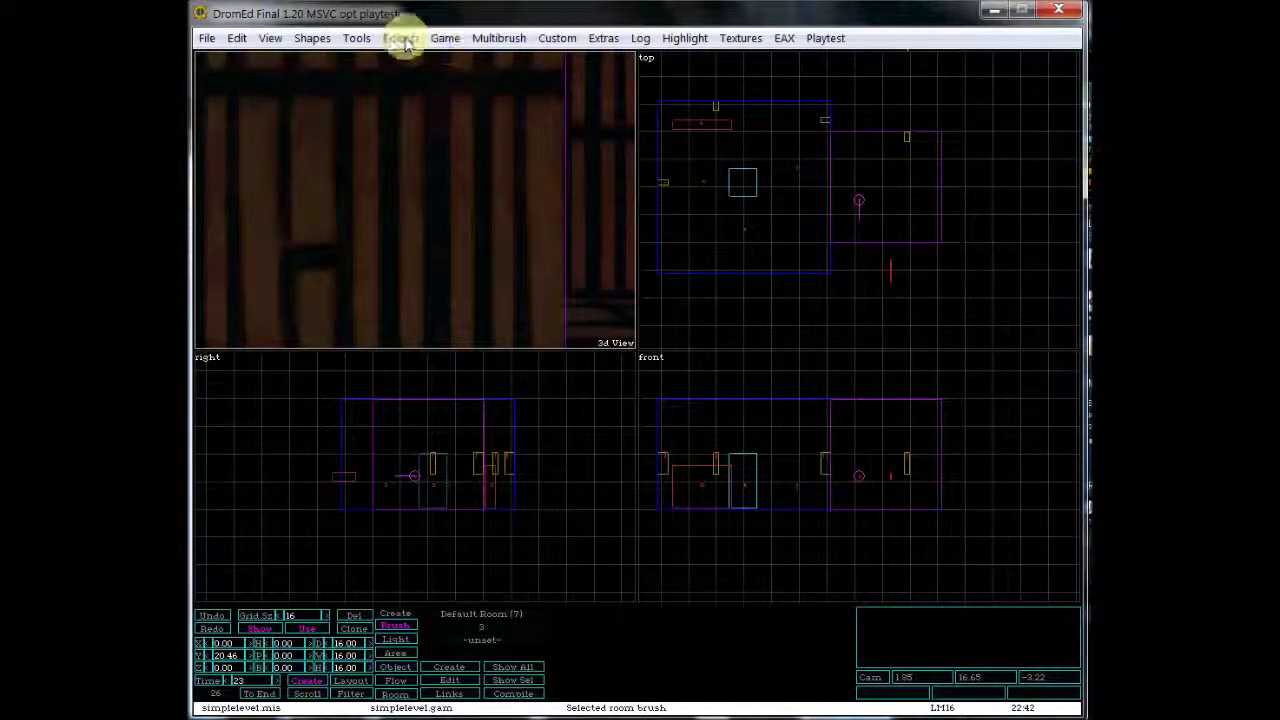
- Recompute the pathfinding database and review the MONO log's room check
click(358, 40)
click(432, 97)
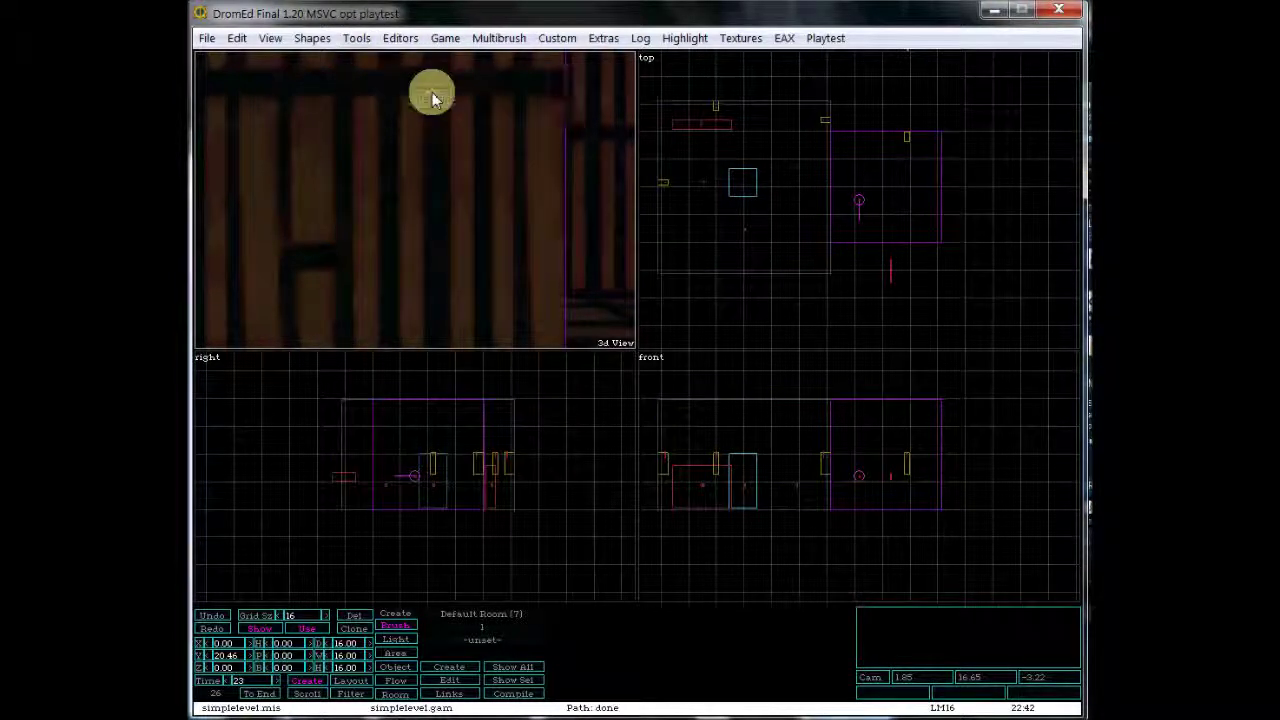
mouse_move(537, 700)
click(480, 650)
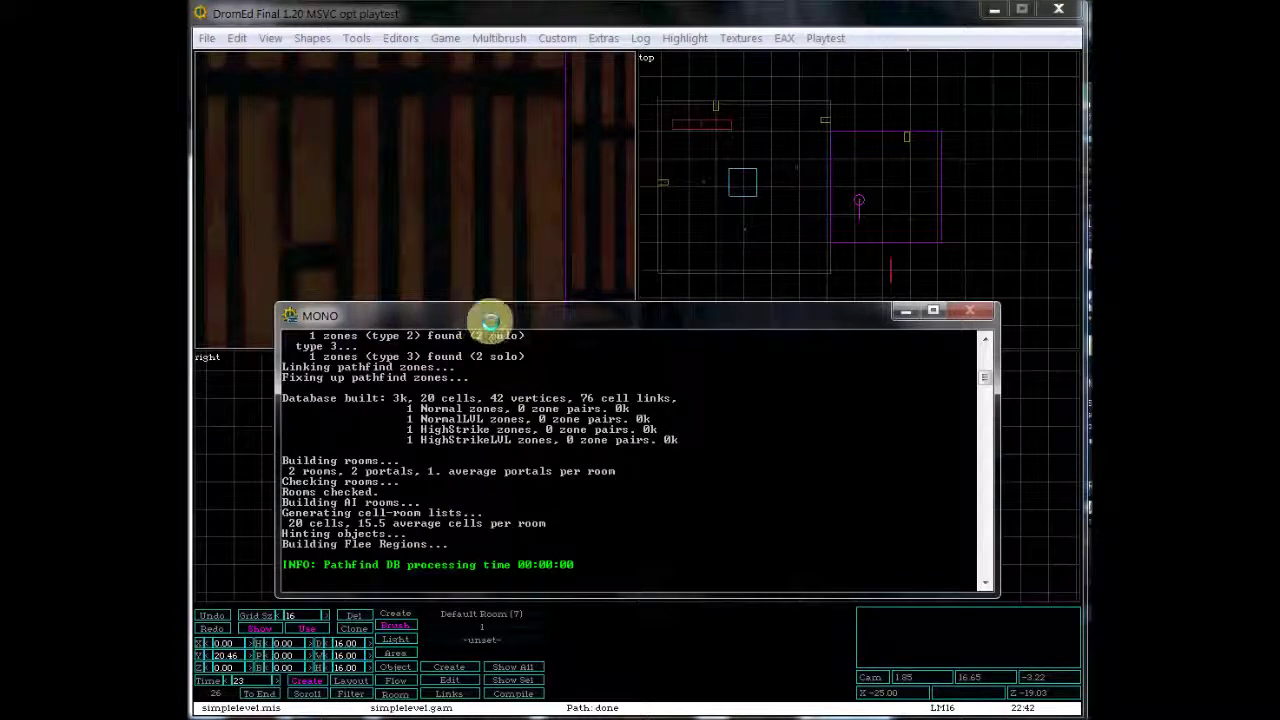
- Move the MONO log out of the way and build the room database and the AI room database
drag(491, 316, 98, 42)
drag(350, 38, 350, 12)
click(608, 24)
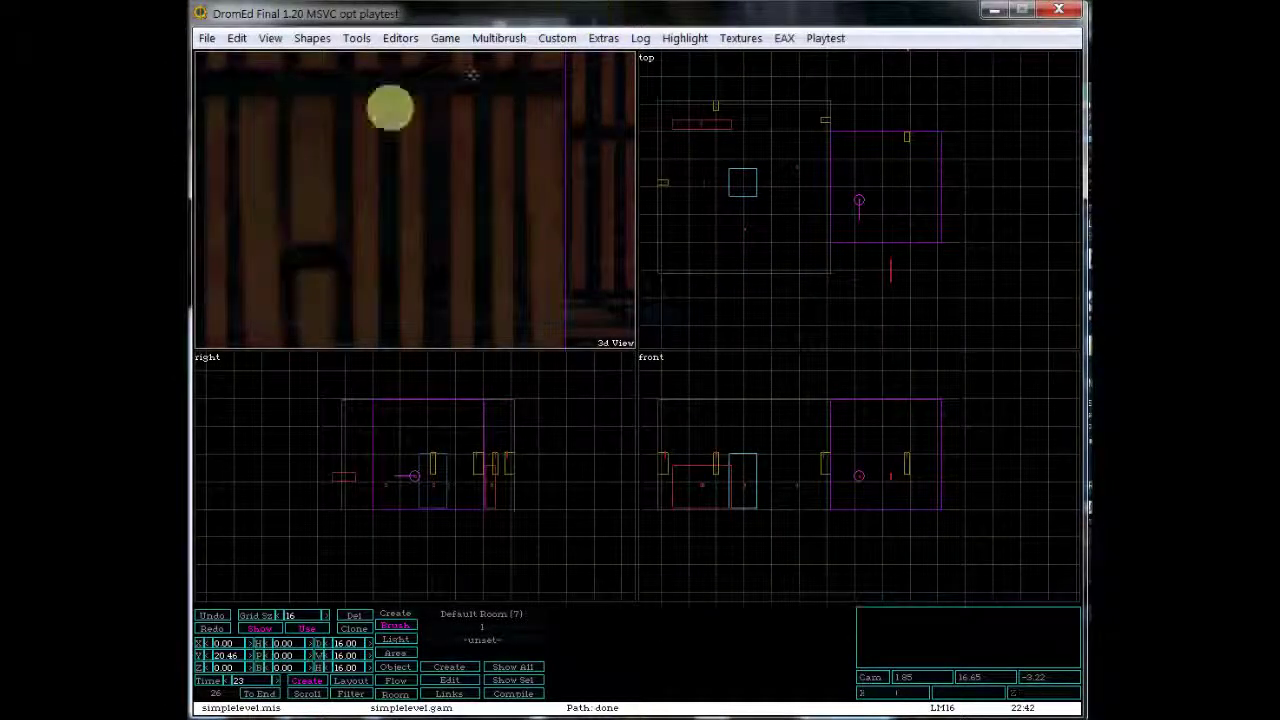
click(360, 38)
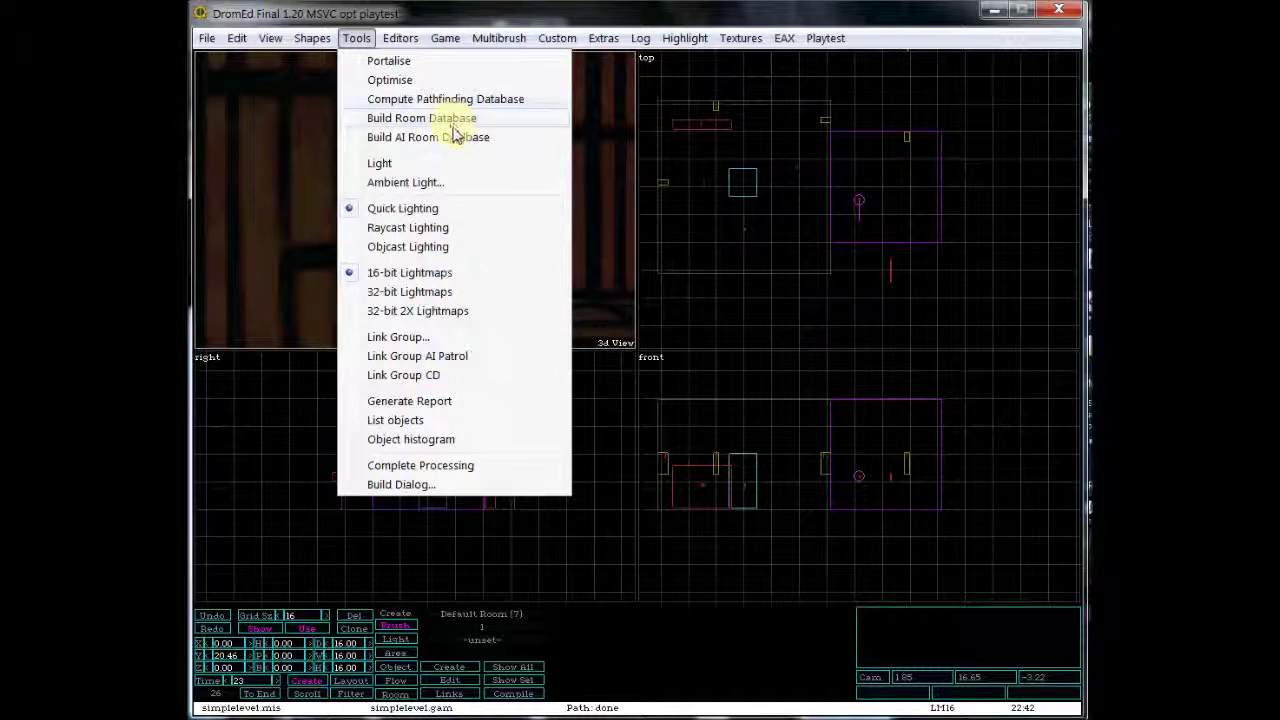
click(447, 124)
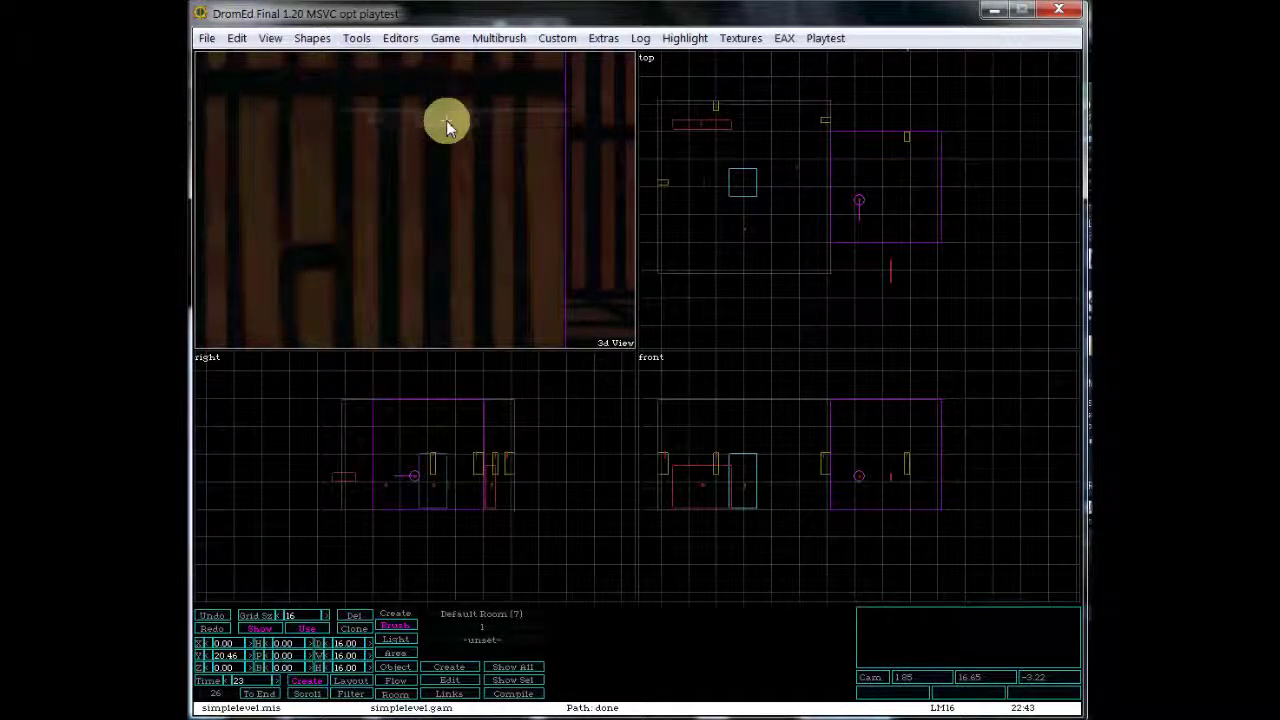
click(362, 39)
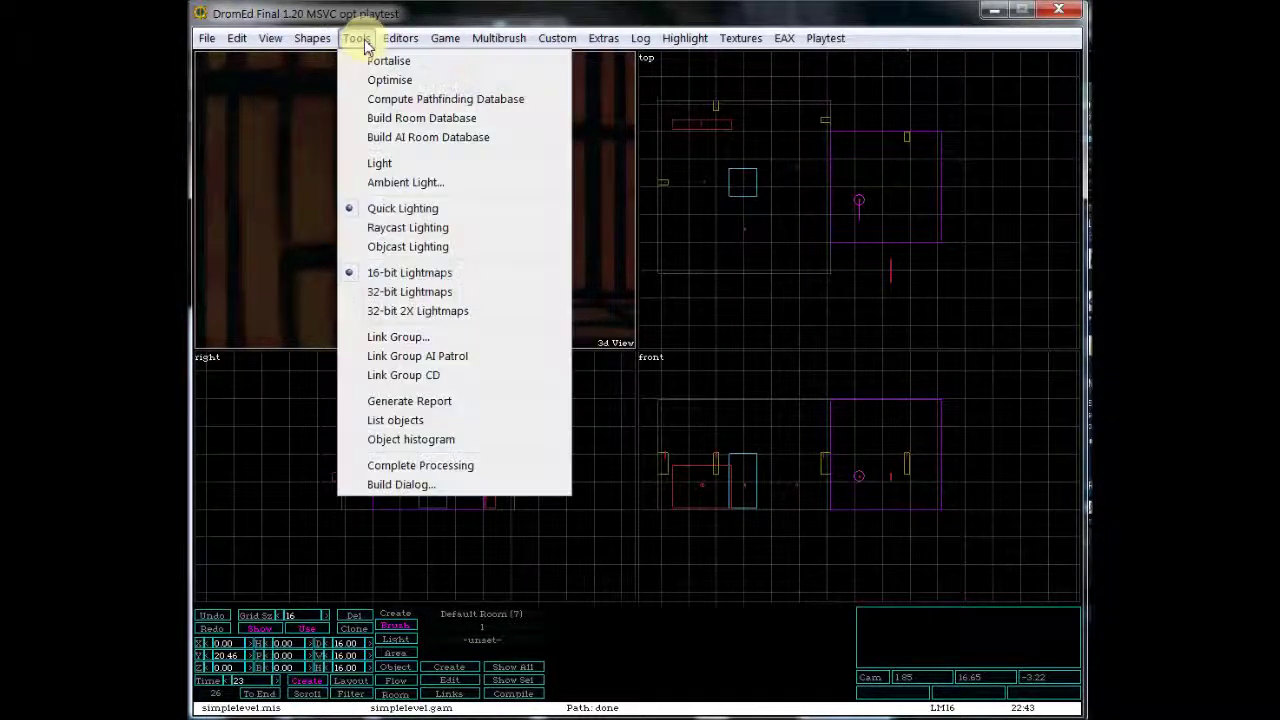
click(429, 139)
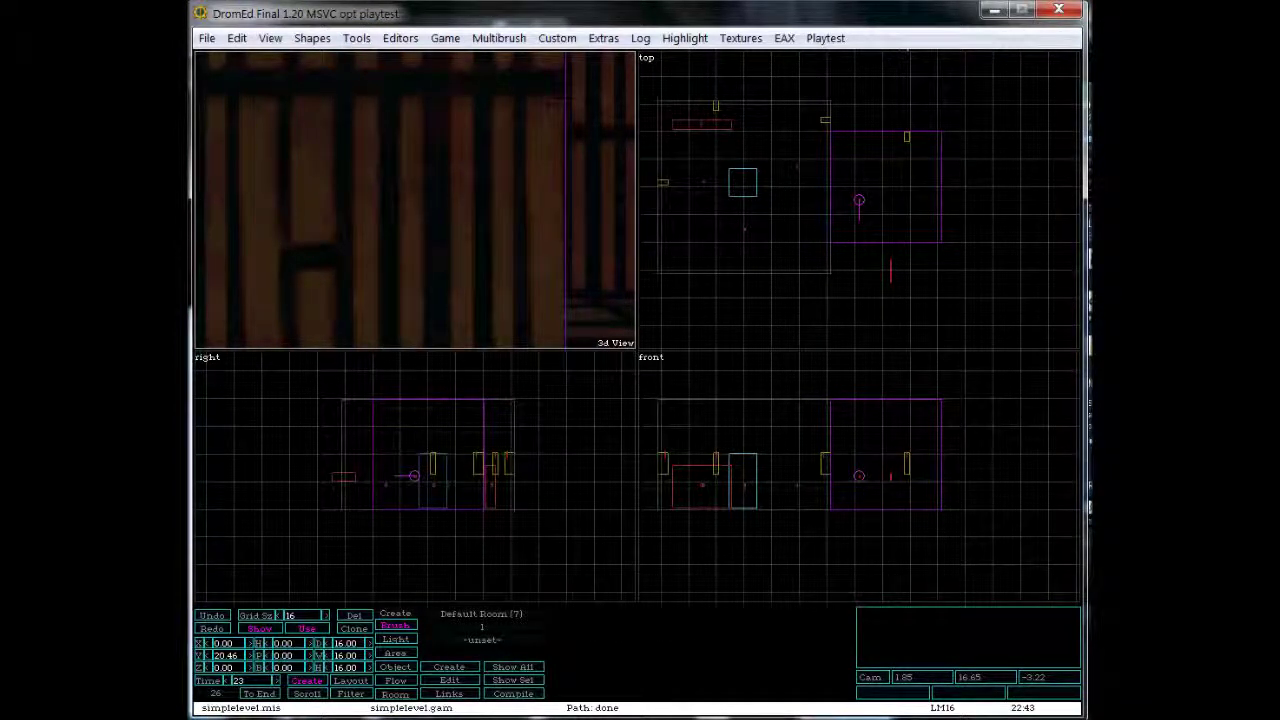
- Bring the MONO log into view to read the room and AI room build messages, and move it away again
drag(78, 36, 495, 230)
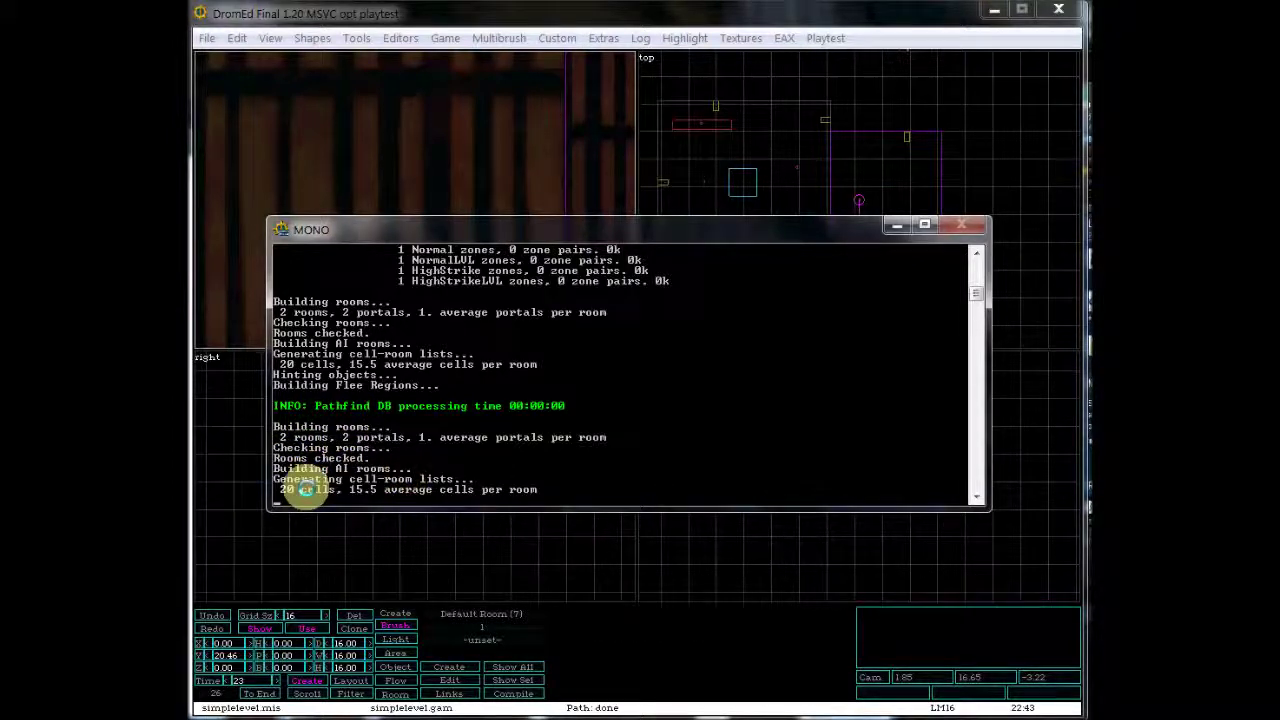
drag(543, 224, 200, 37)
click(614, 14)
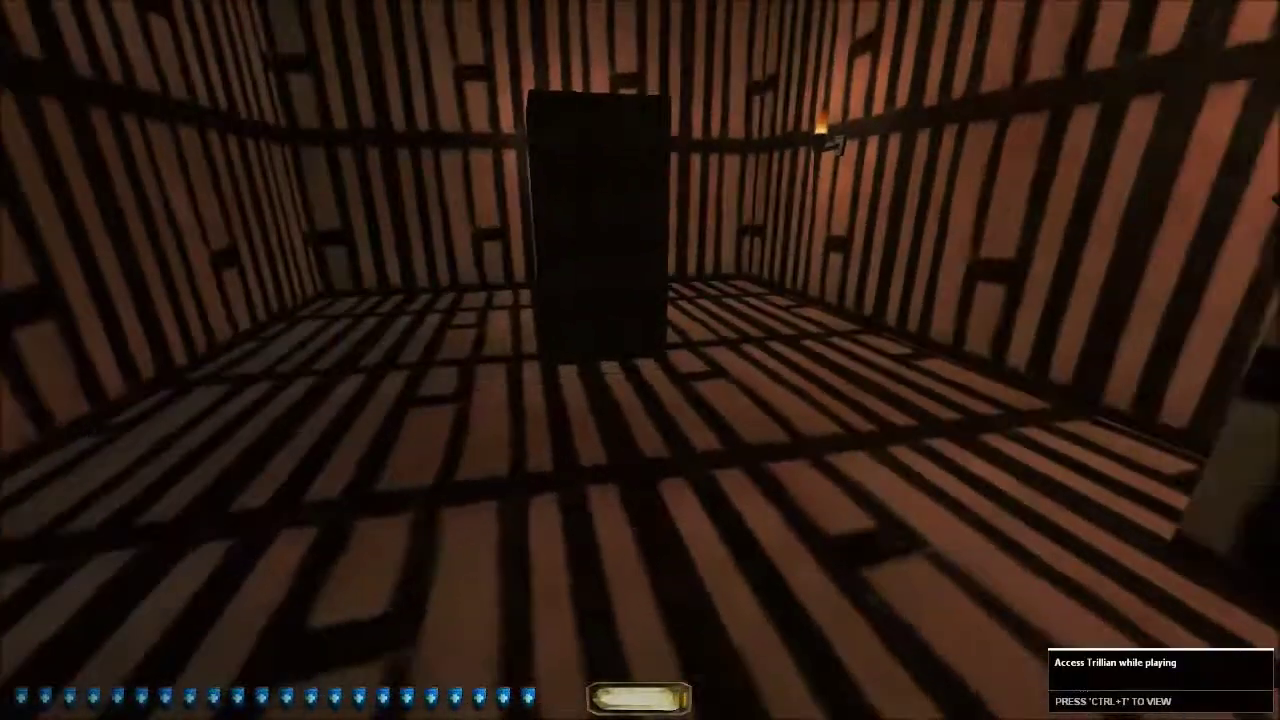
- Walk around the central pillar of the room in game mode to check the level in play, and return to the editor
key(w)
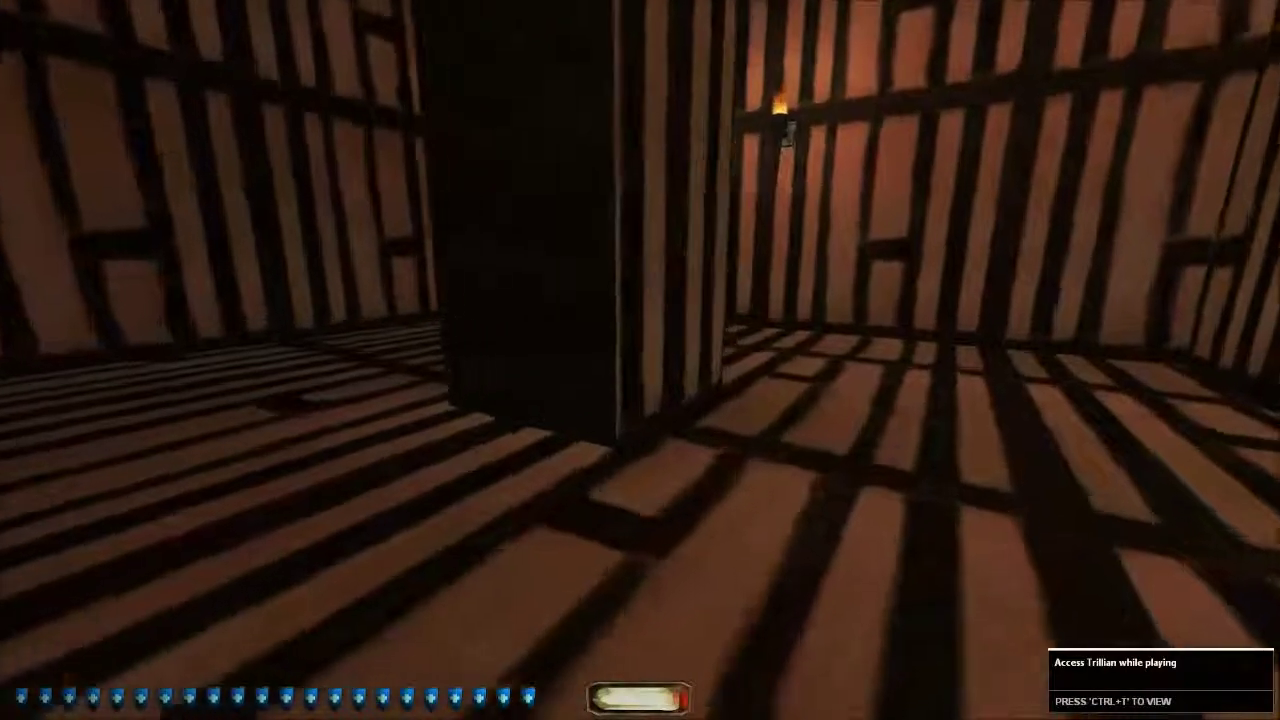
key(w)
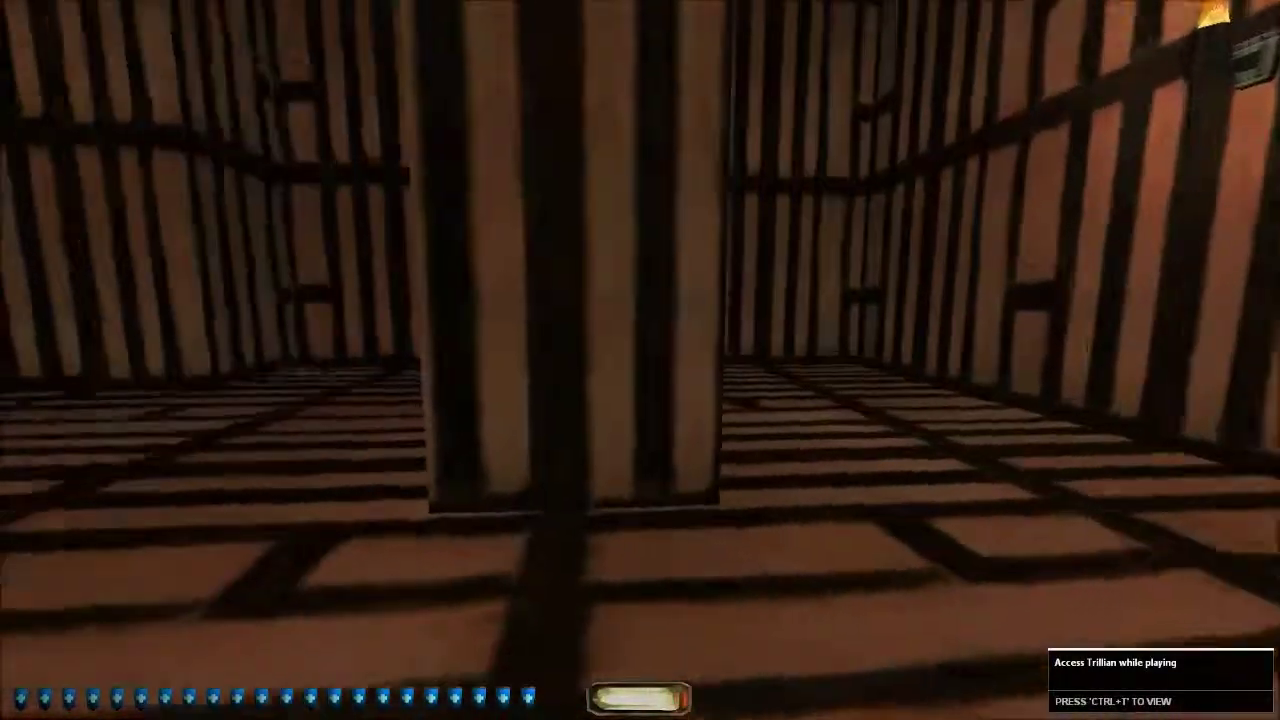
key(w)
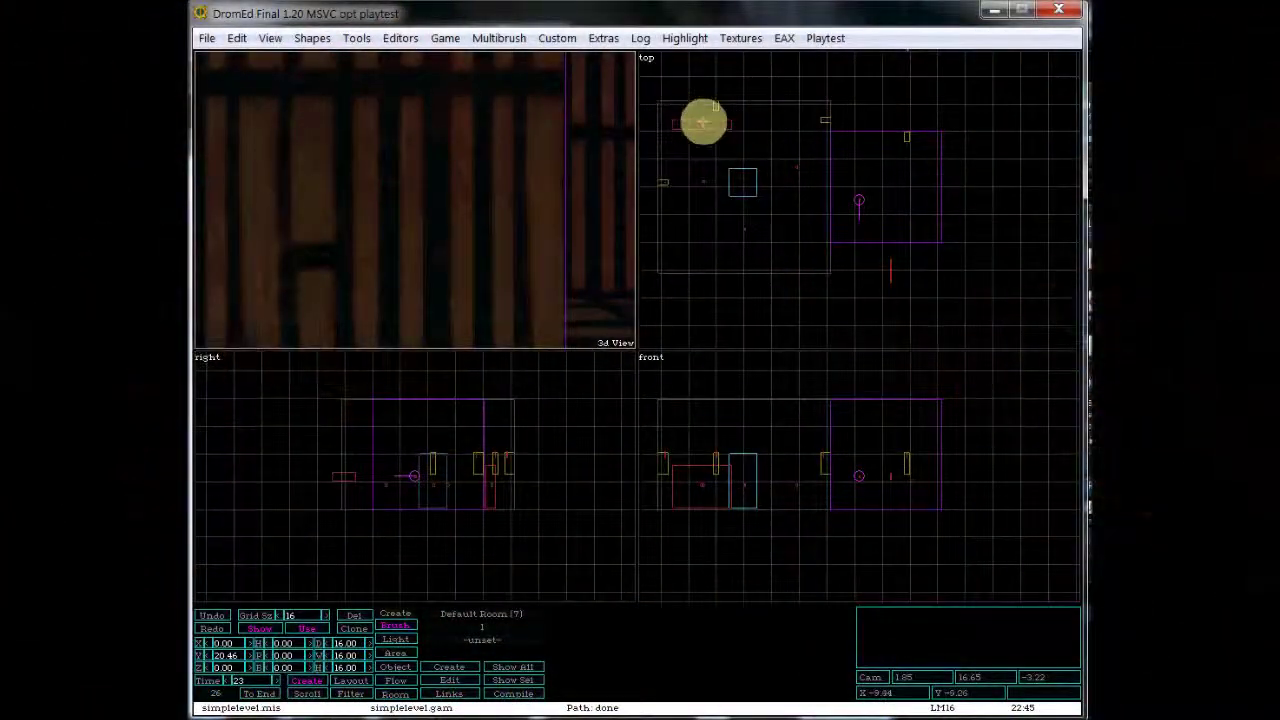
- Select the TrolPt marker at the sword guard, examine its class in the object hierarchy, and look over the patrol points around the pillar
click(704, 122)
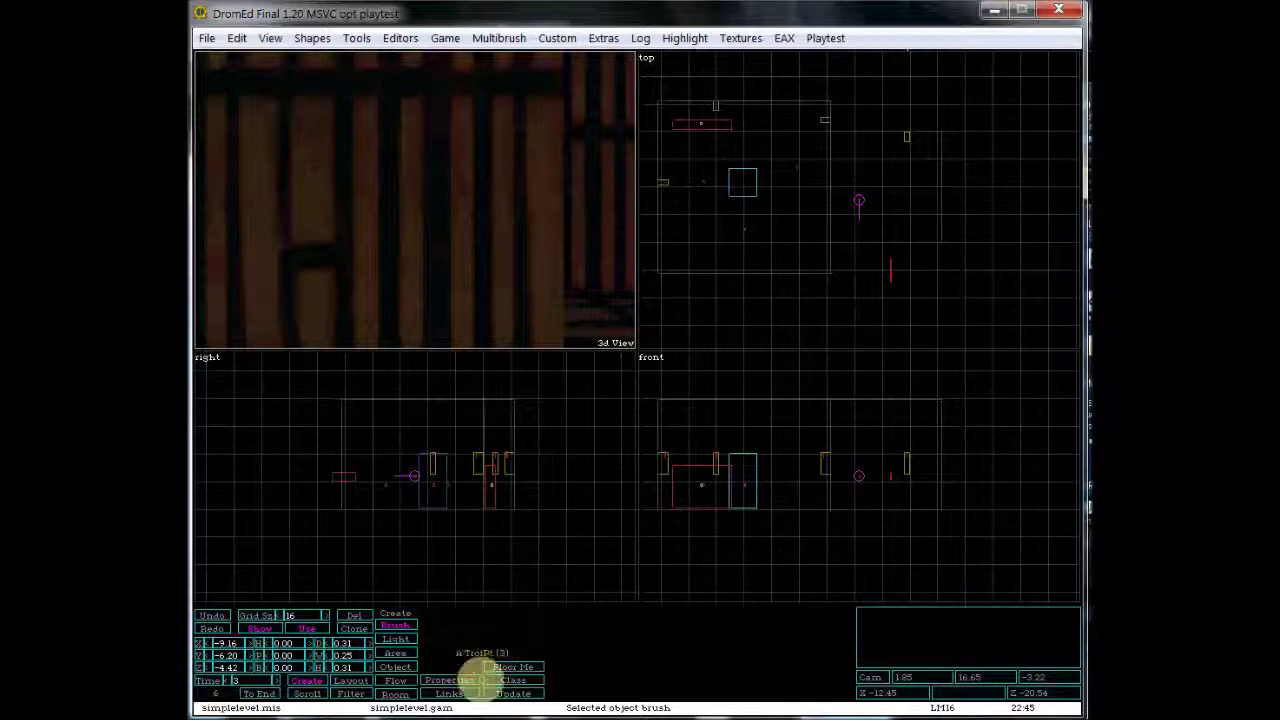
click(452, 680)
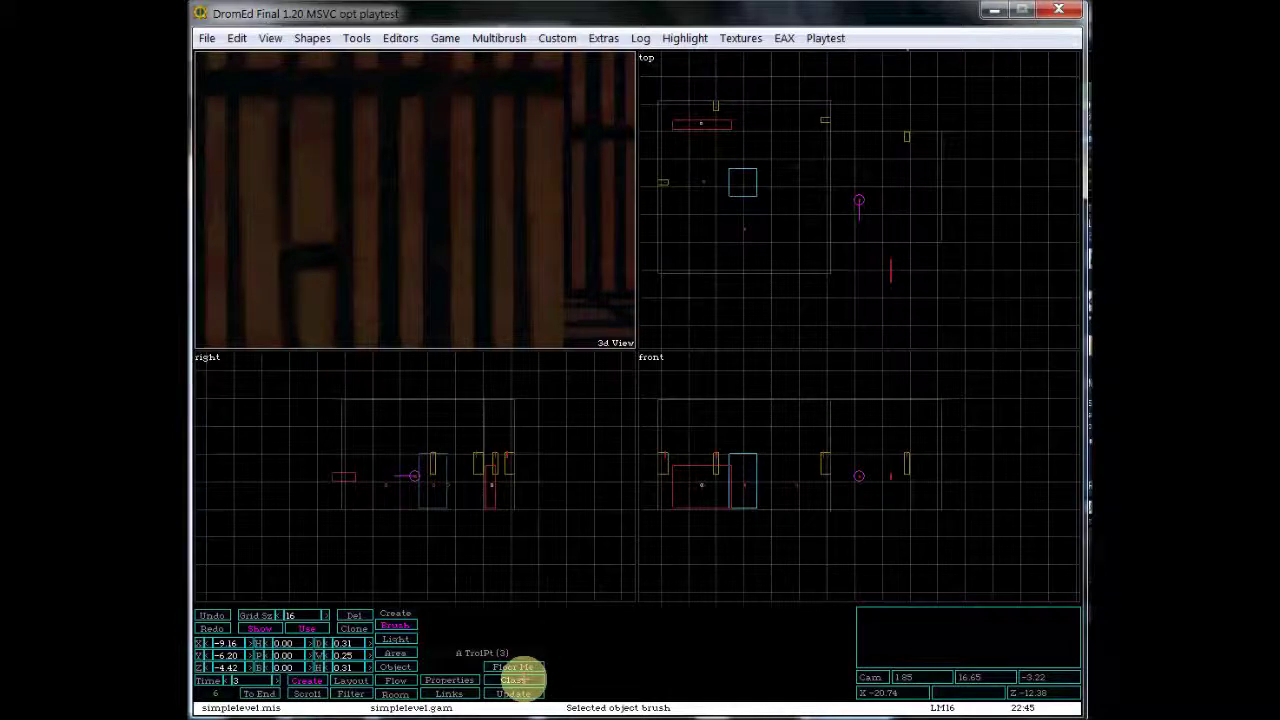
click(513, 680)
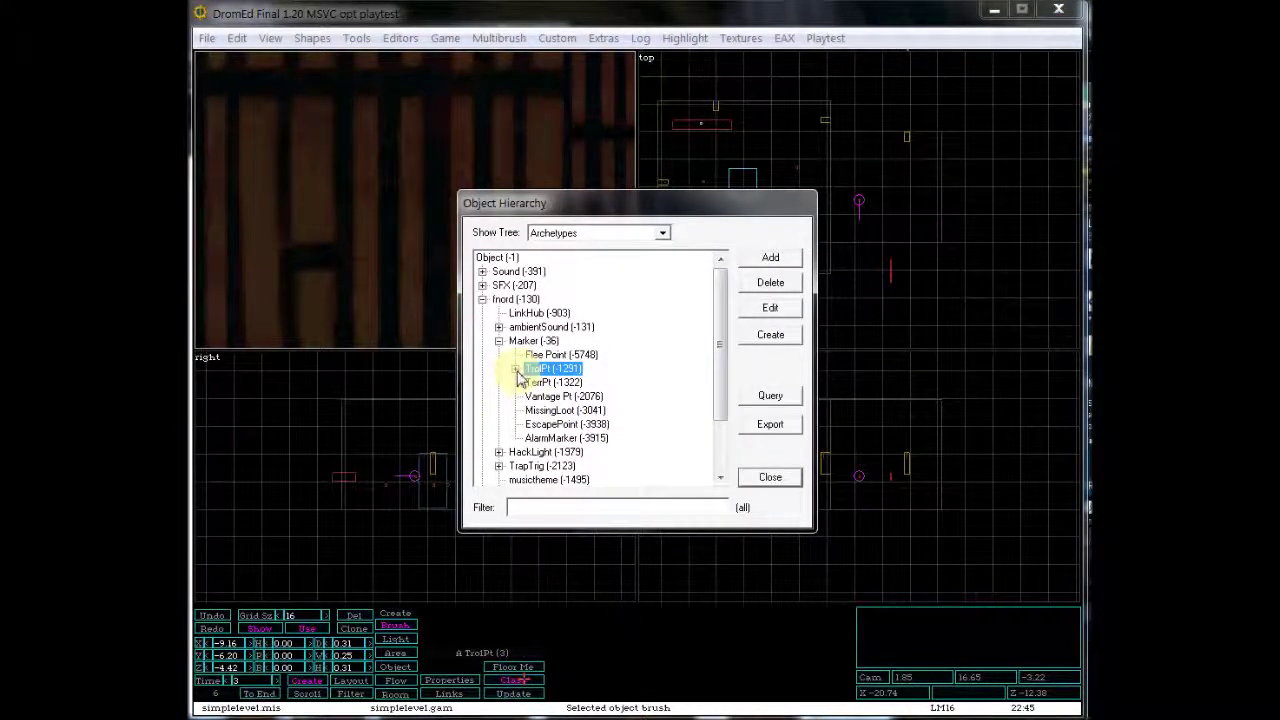
click(772, 480)
click(513, 680)
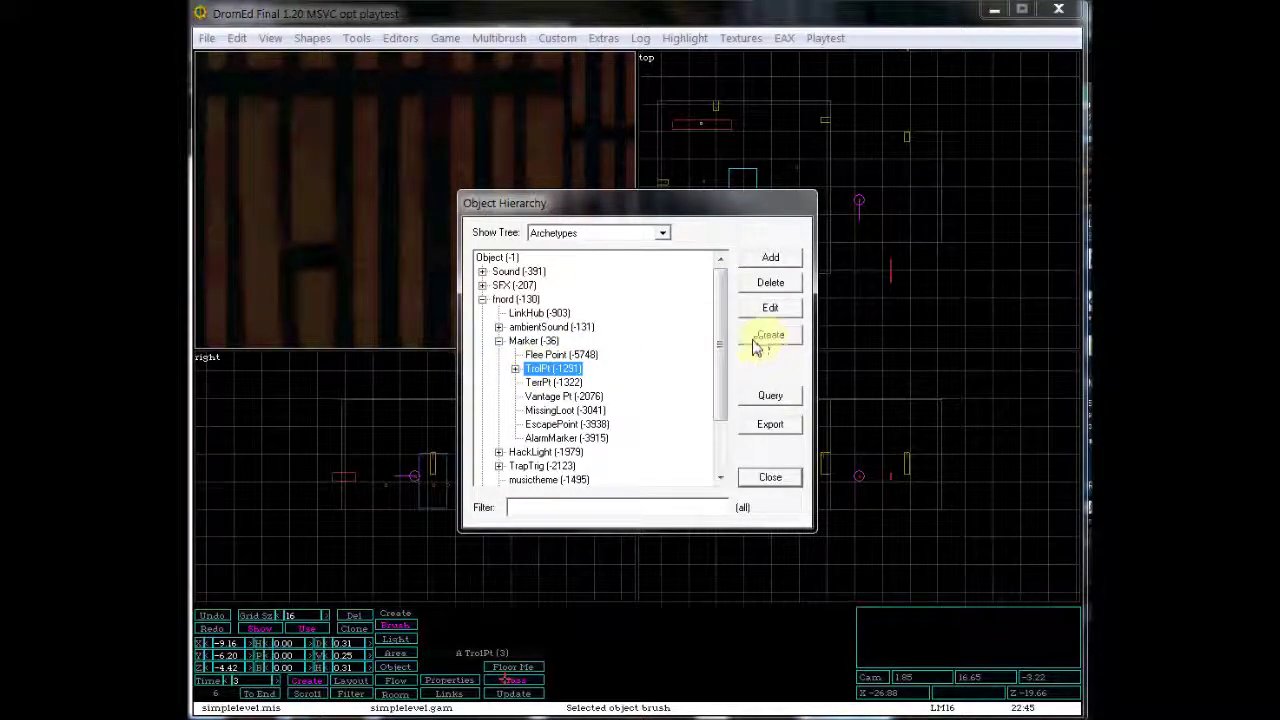
click(769, 477)
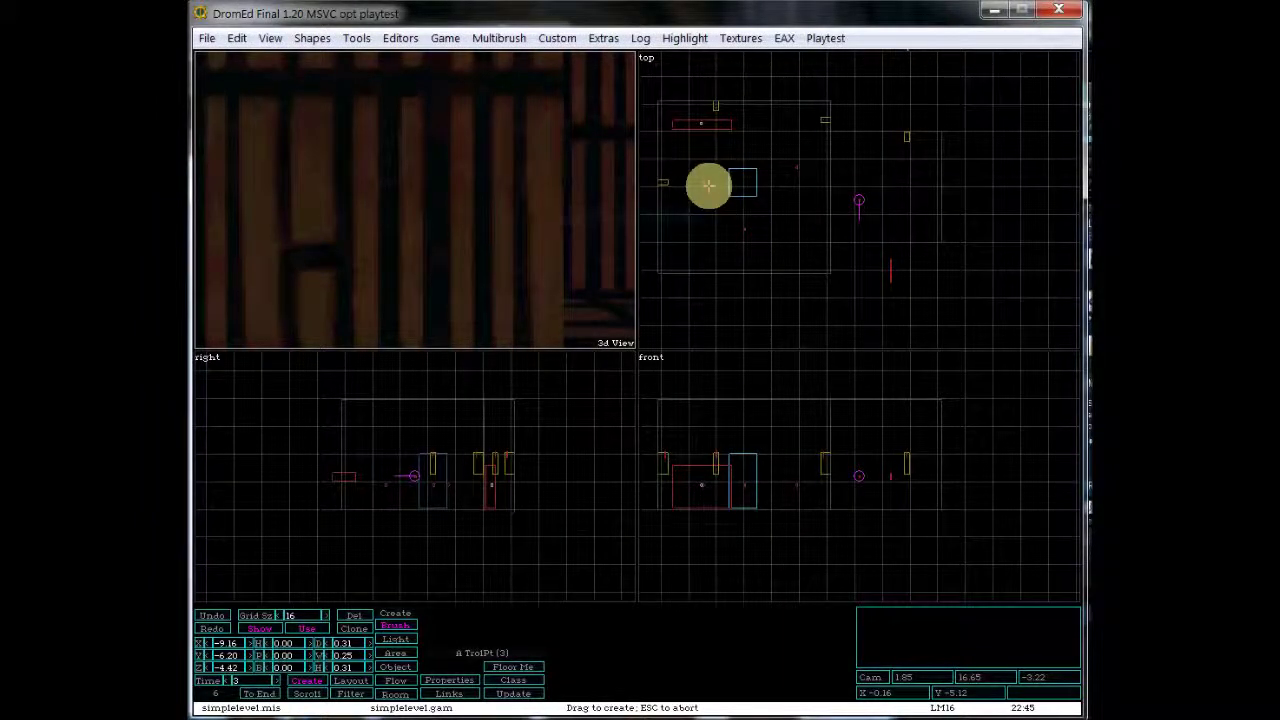
key(Insert)
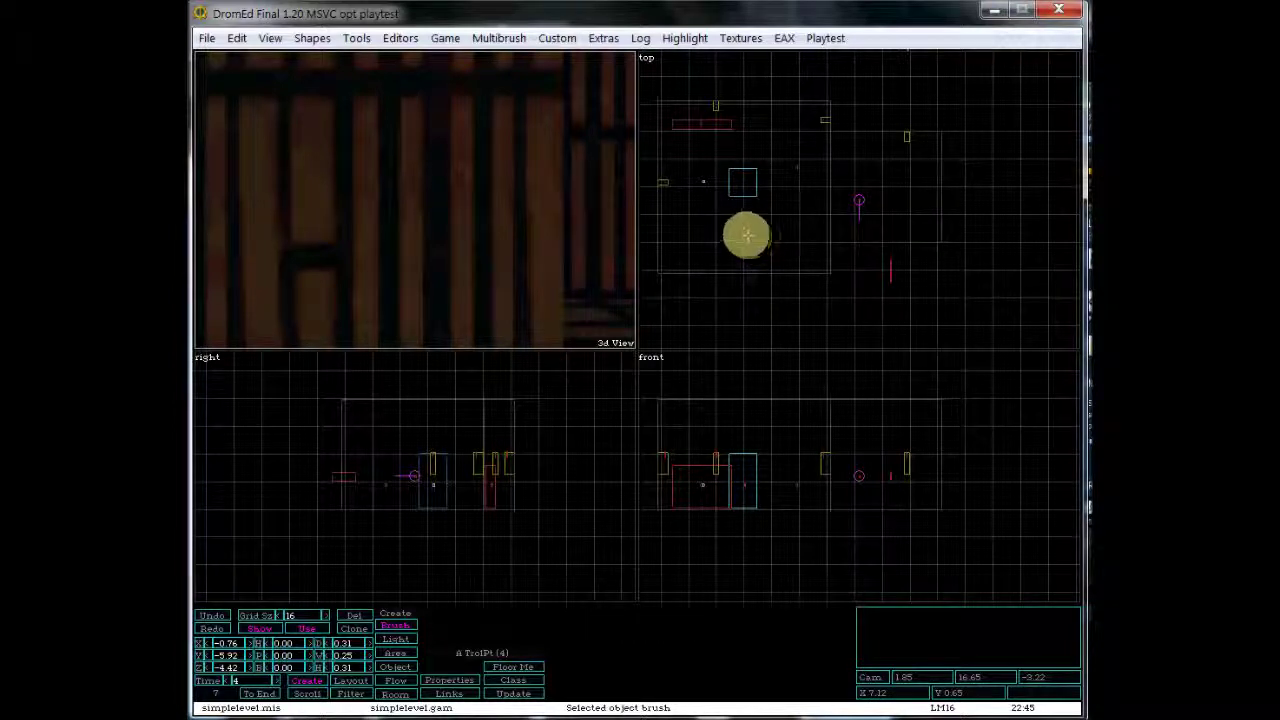
key(Insert)
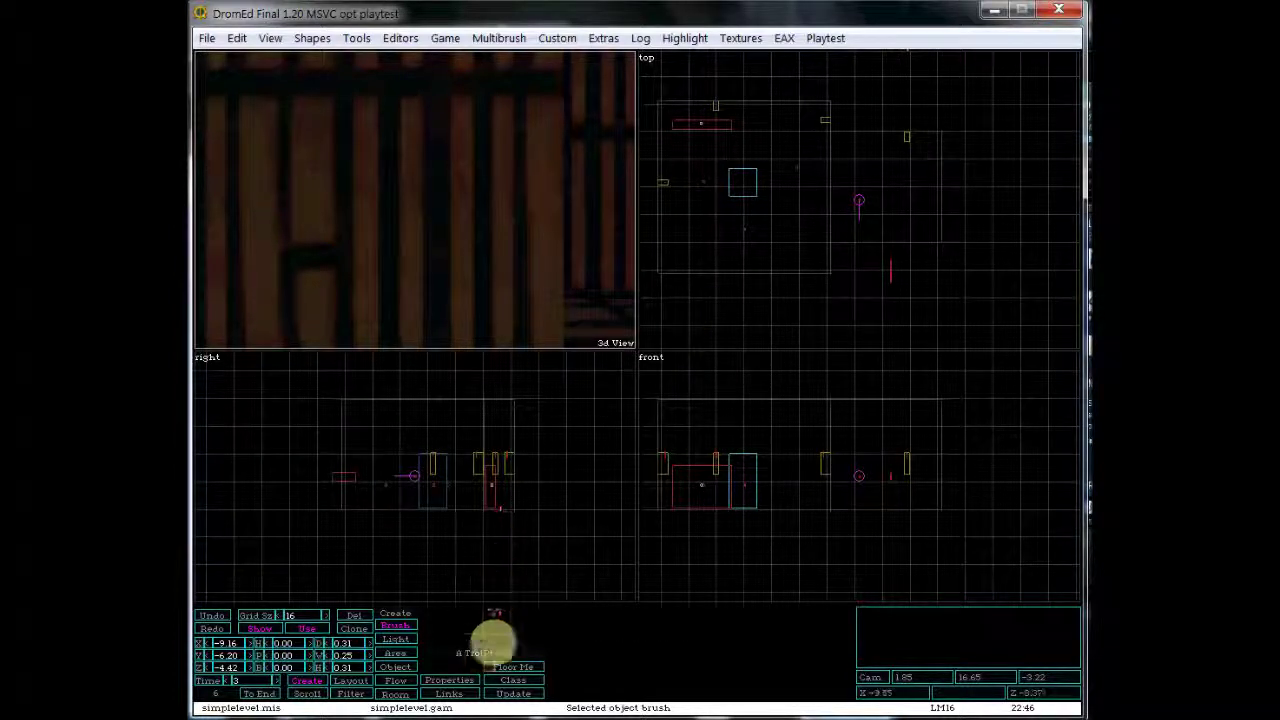
- Review the links of patrol point TrolPt (3) and the AIPatrol flavor, From and To settings for a link, without adding one
click(448, 693)
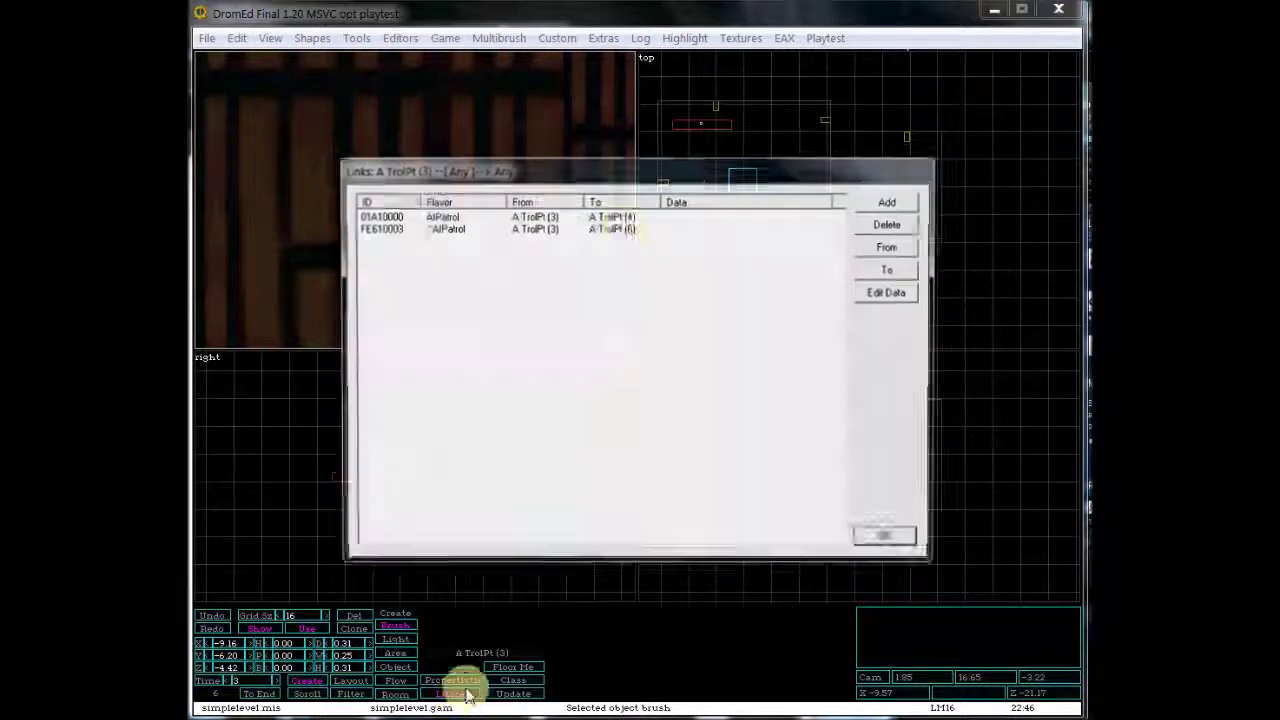
drag(594, 184, 620, 265)
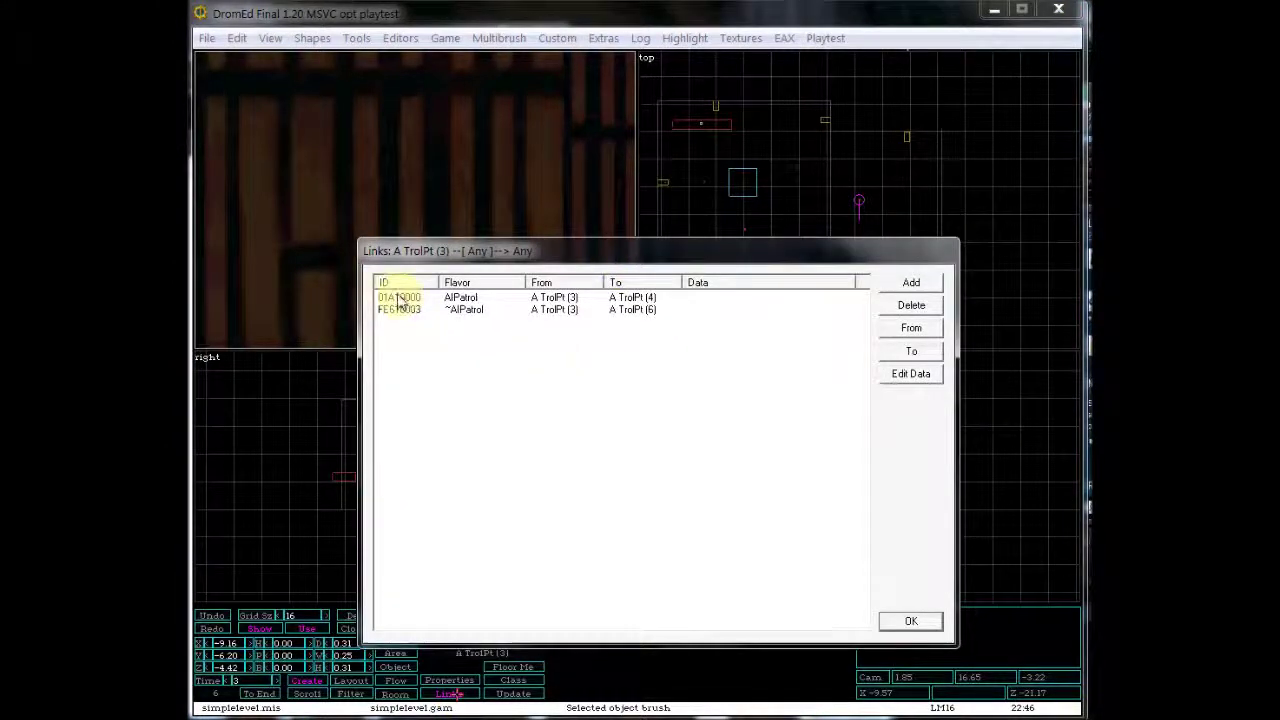
click(911, 285)
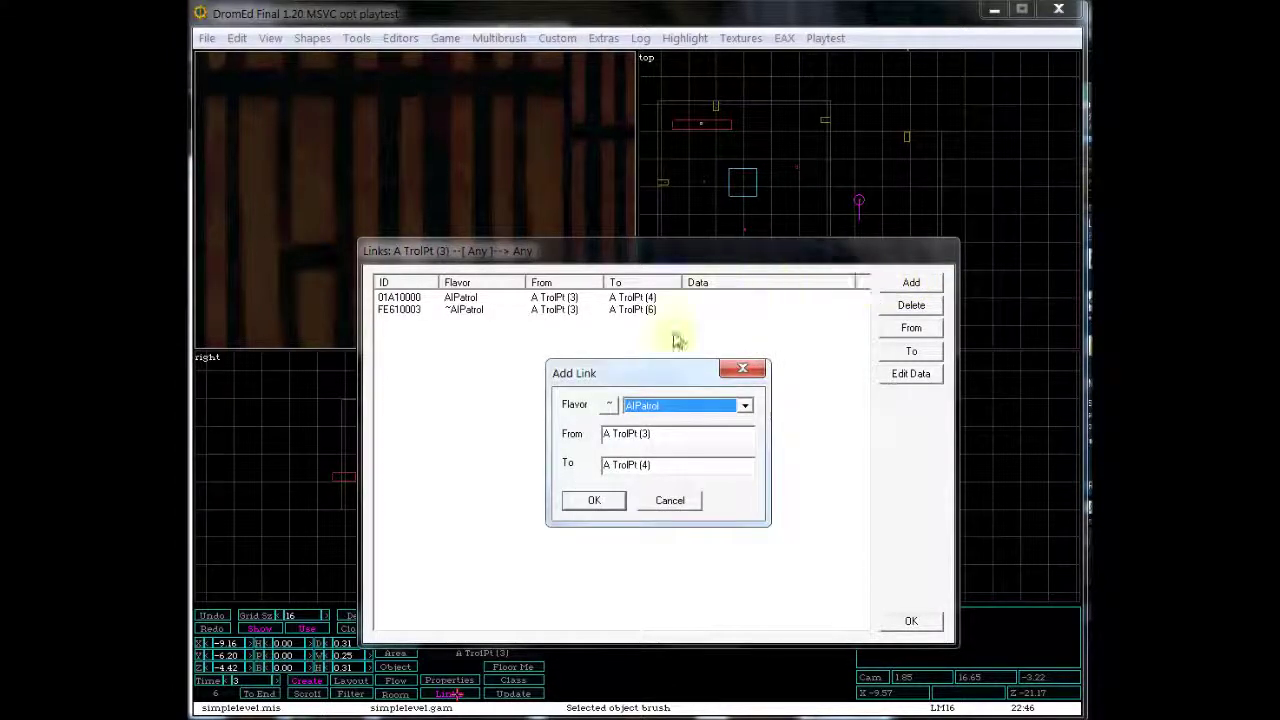
click(662, 410)
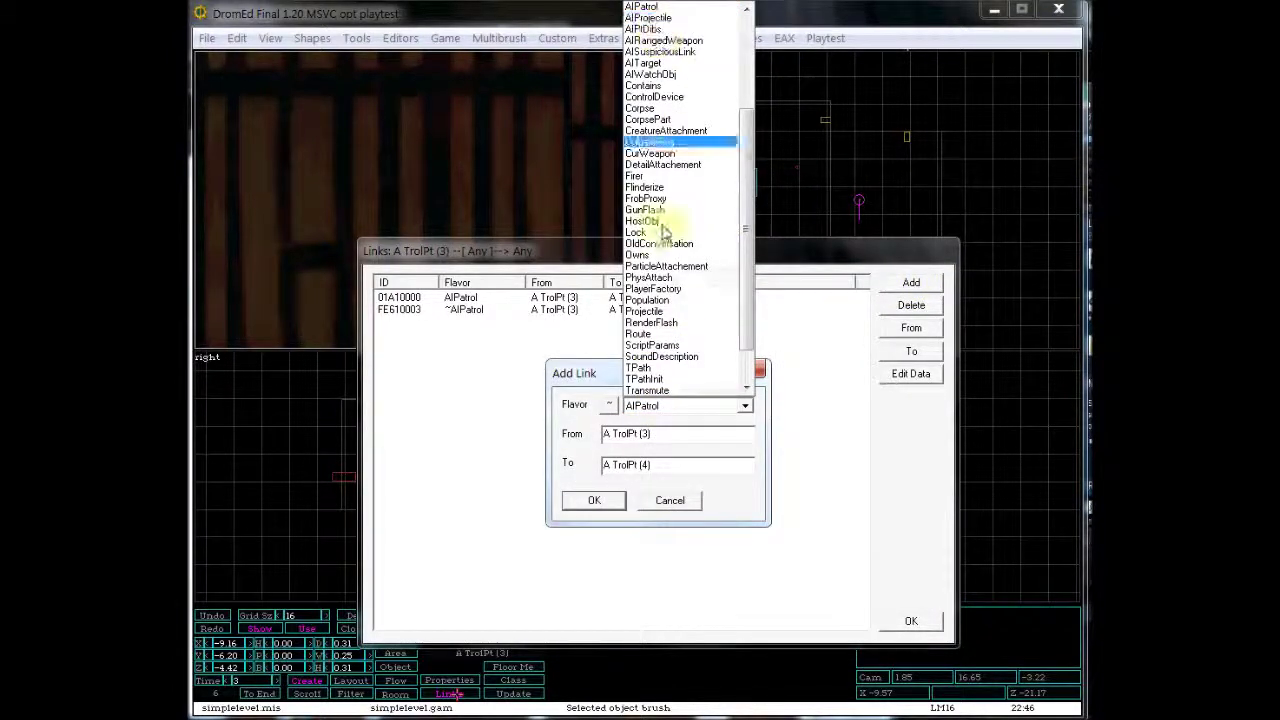
click(608, 381)
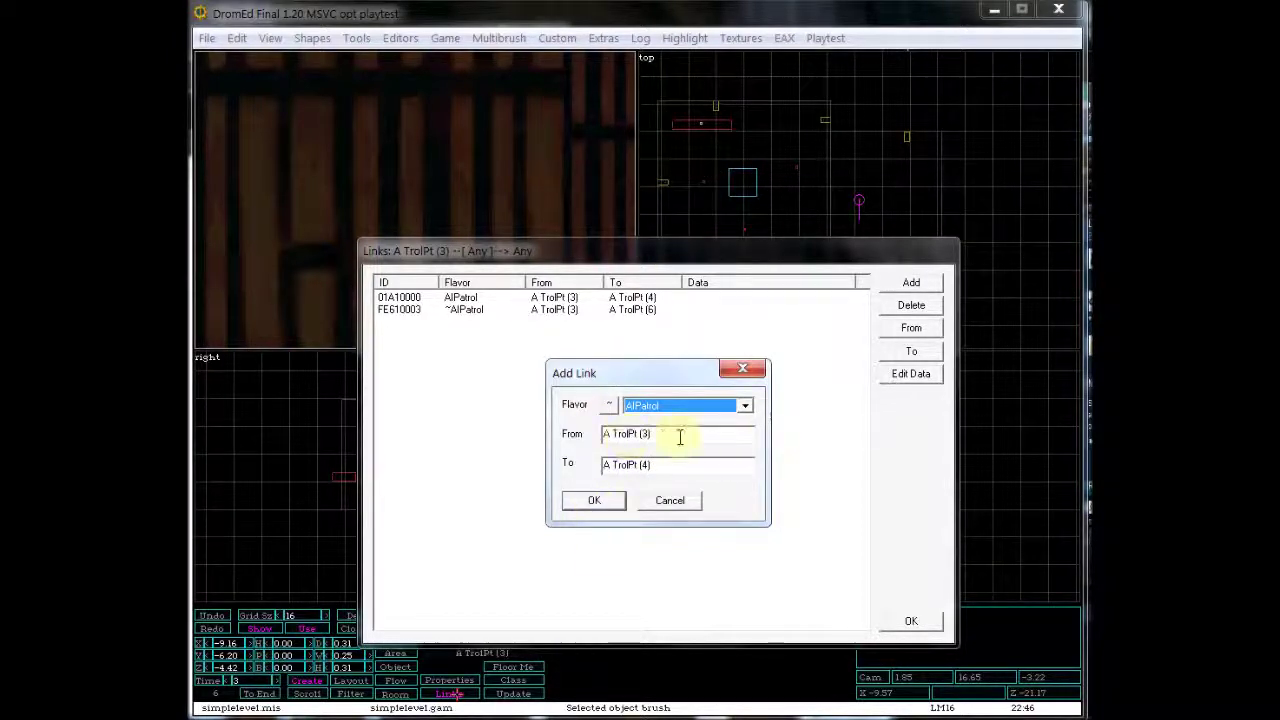
drag(668, 432, 592, 433)
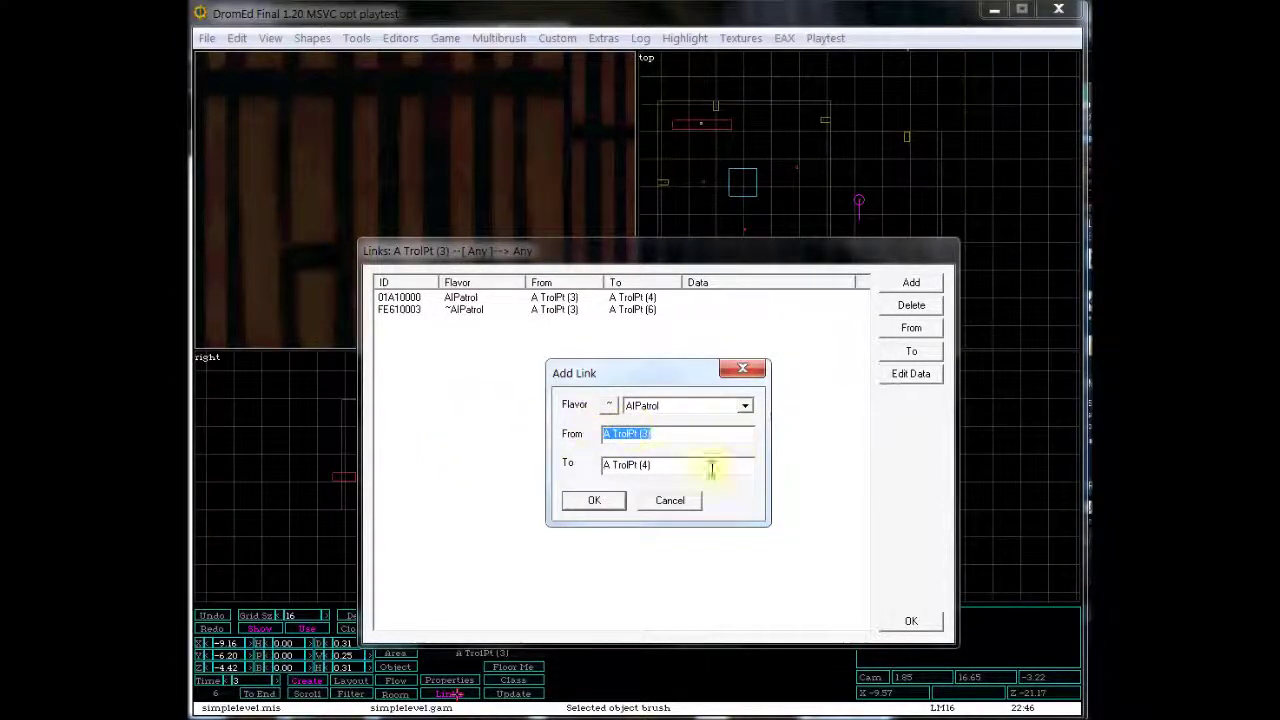
drag(678, 465, 537, 462)
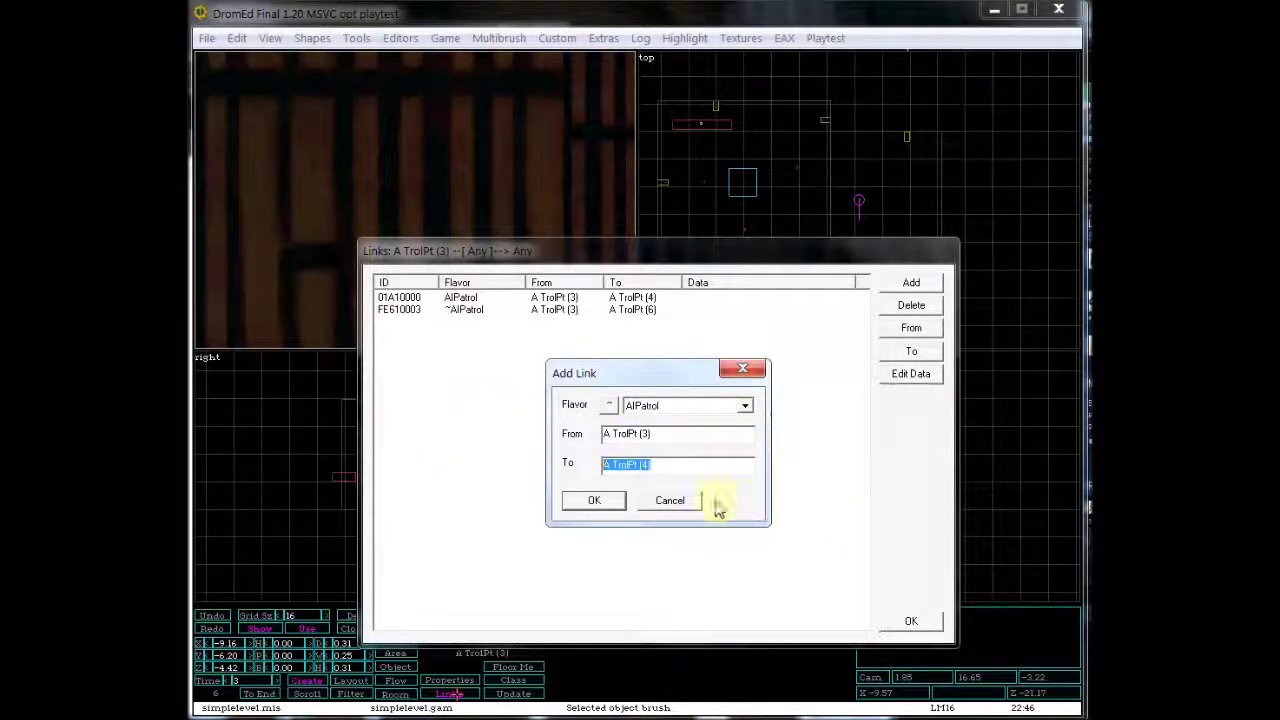
click(694, 501)
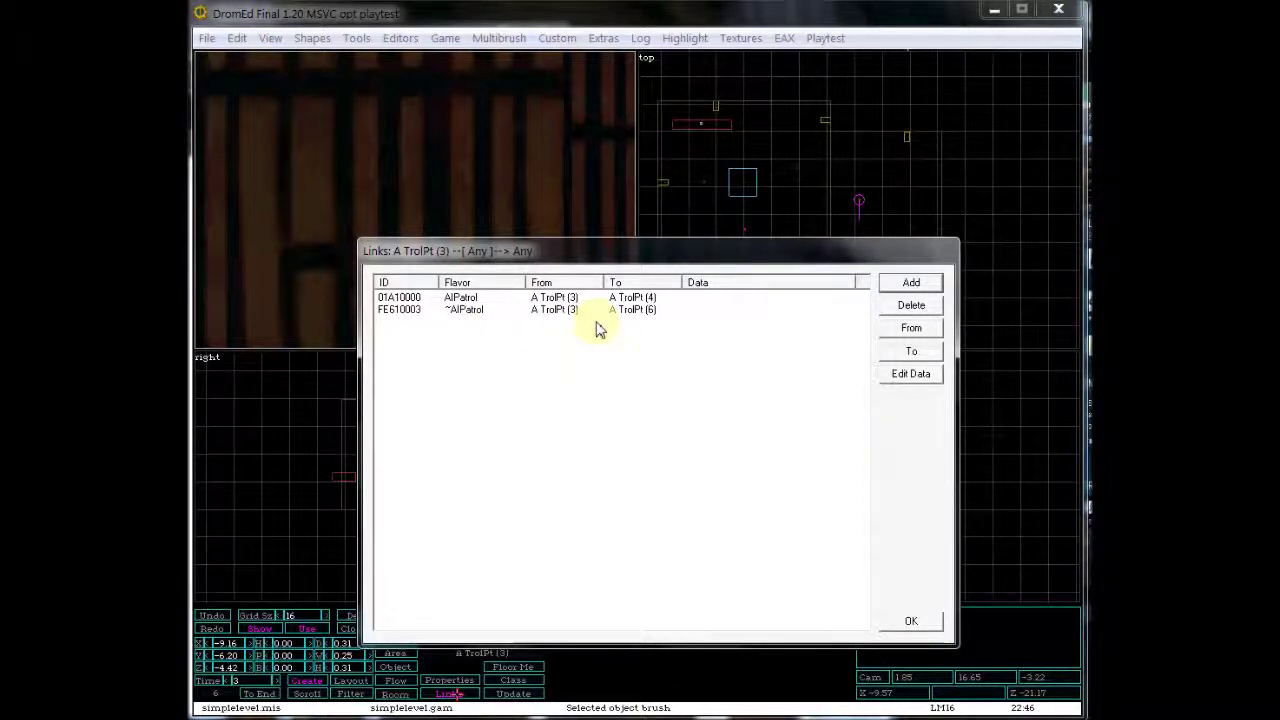
click(928, 628)
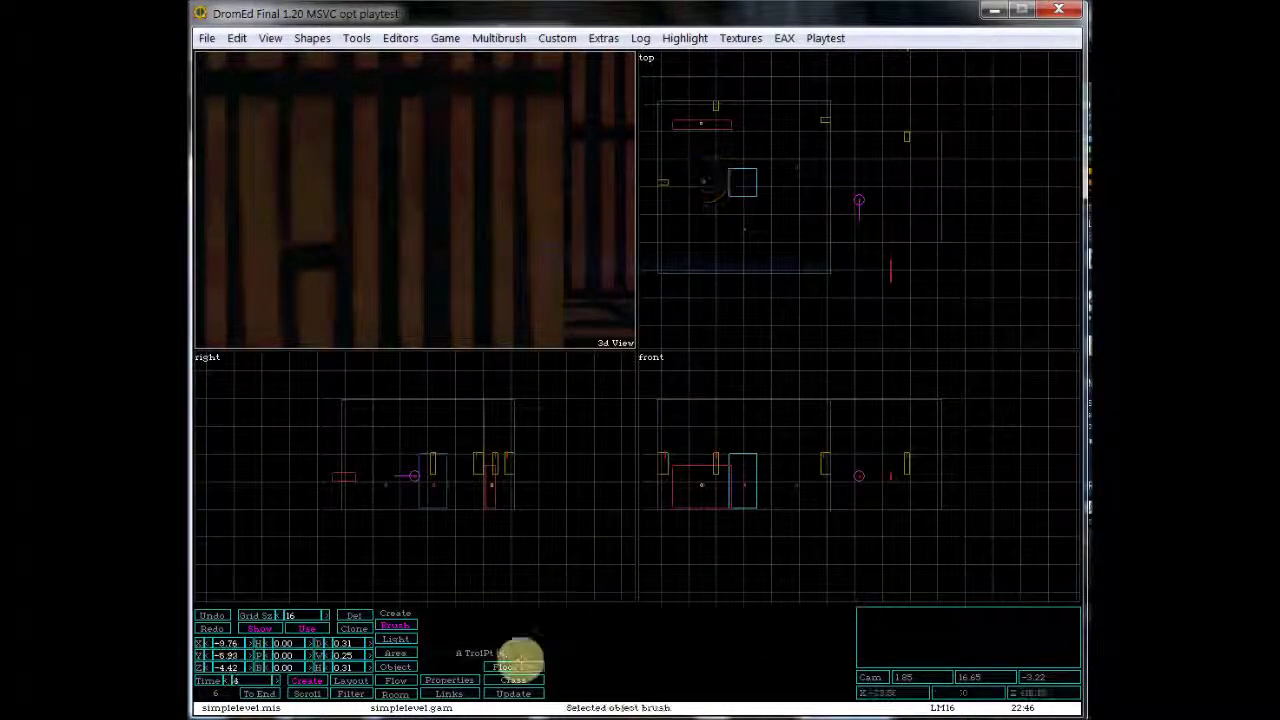
- Review the links of patrol point TrolPt (4) and follow the remaining patrol points back to TrolPt (3)
click(449, 692)
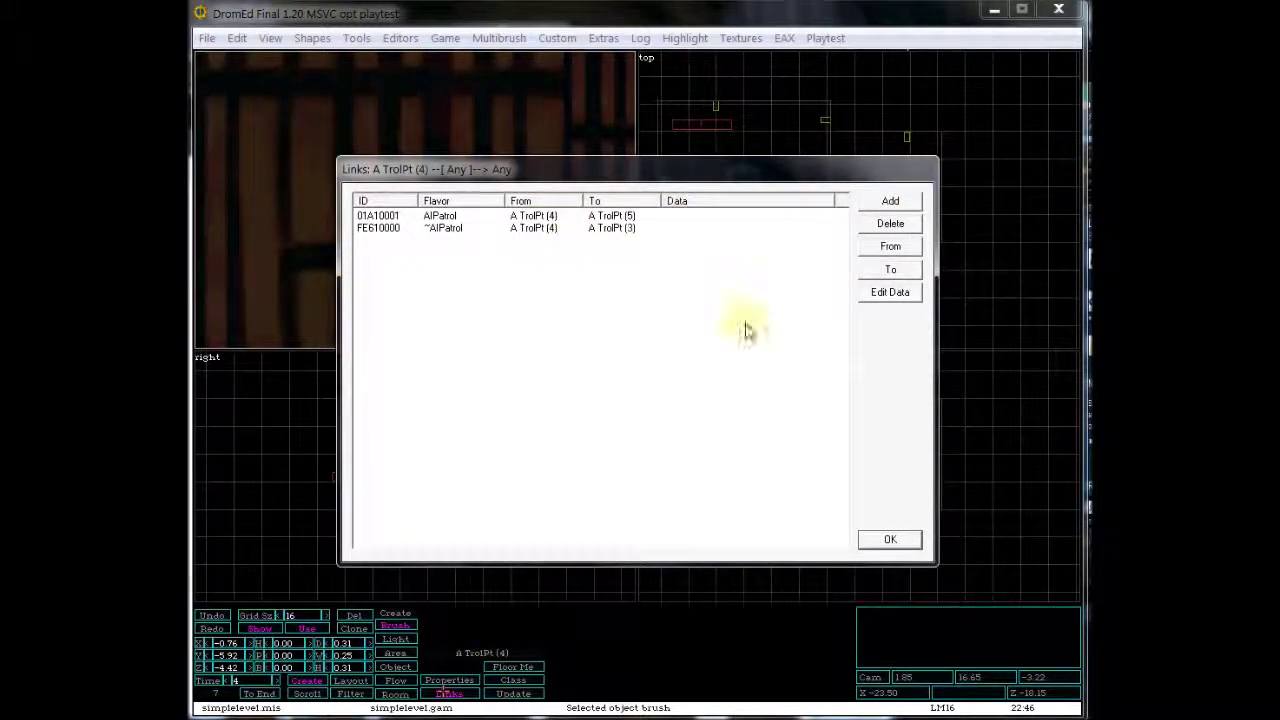
click(888, 540)
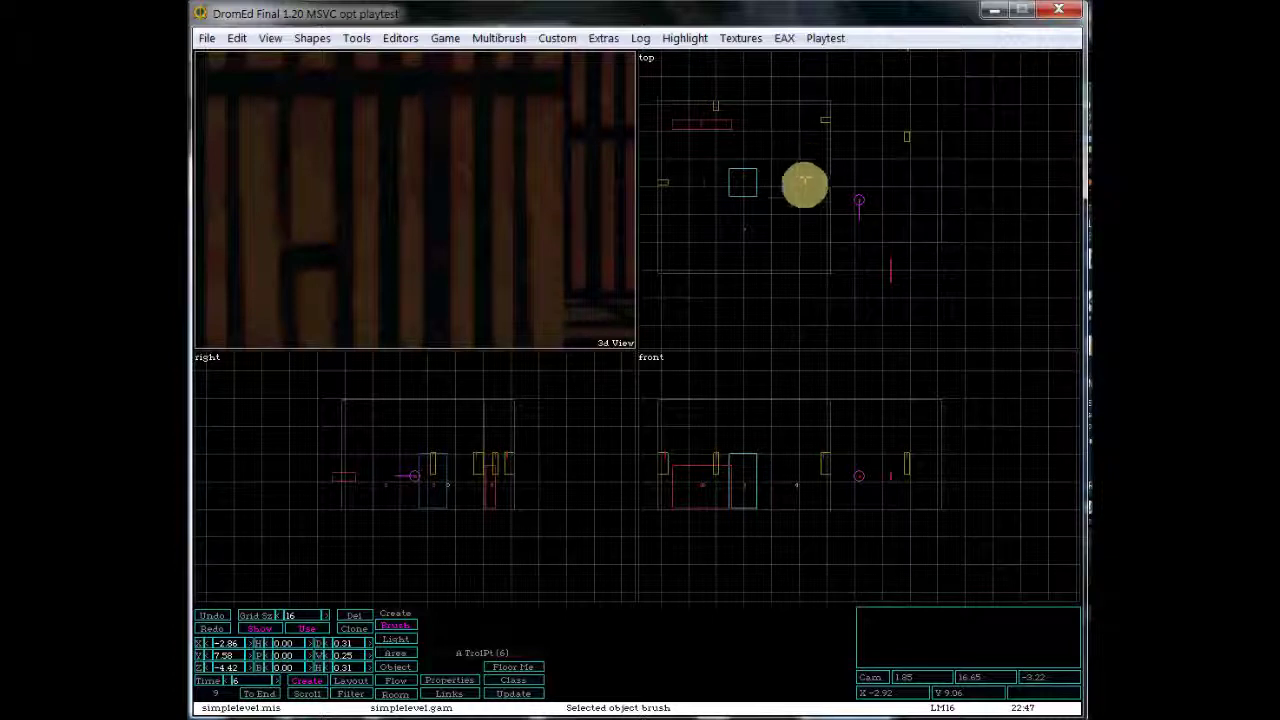
click(701, 124)
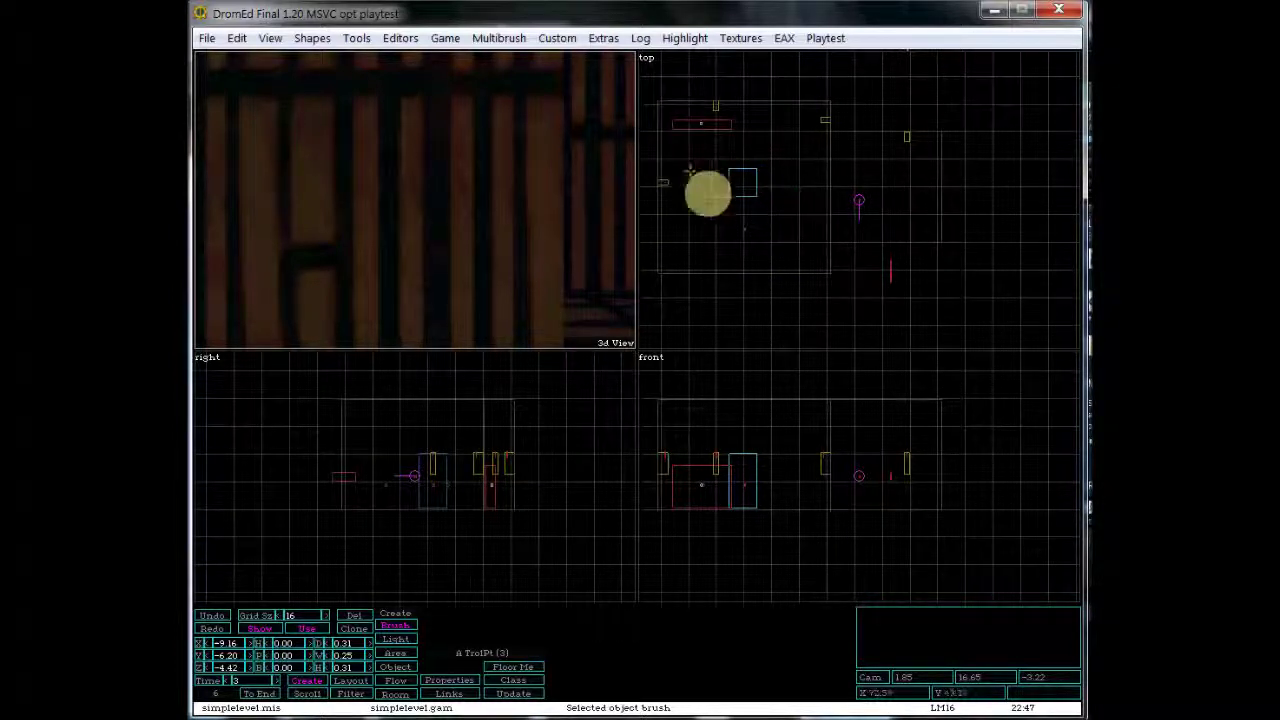
- Inspect the sword guard's properties and the AI ability settings available to add, looking for Patrol: Does patrol, without adding any
click(716, 126)
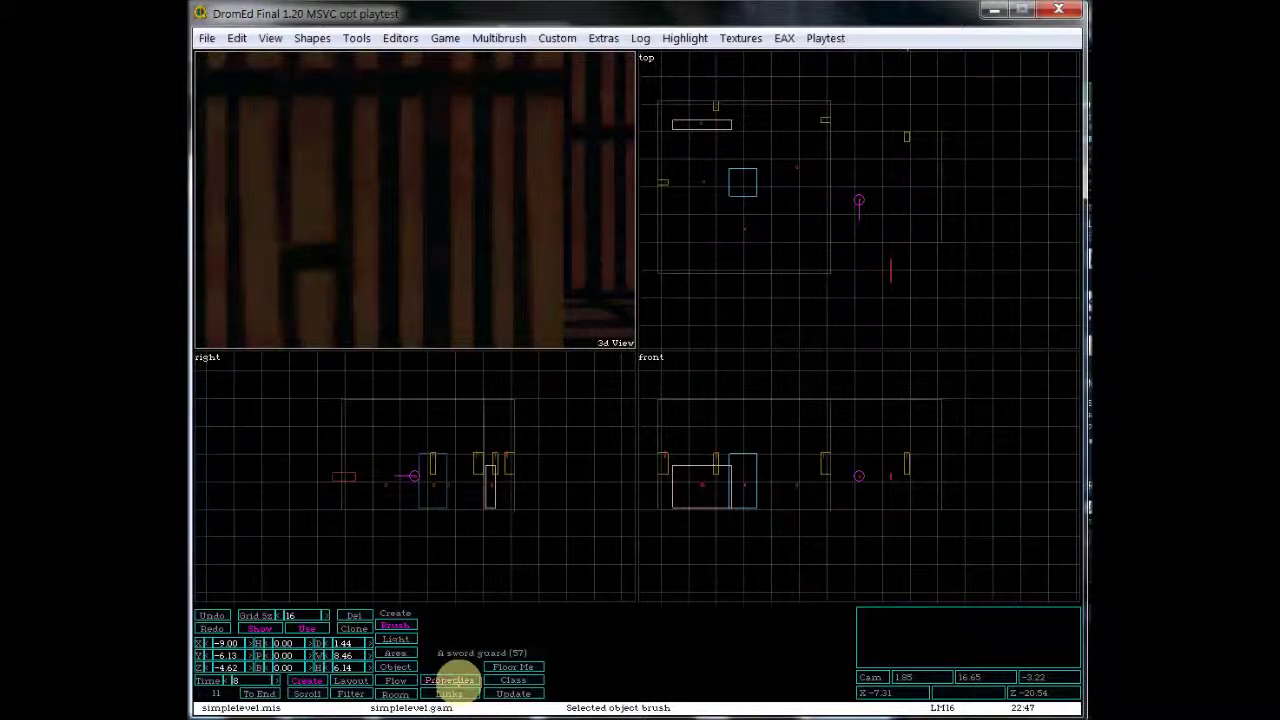
click(449, 680)
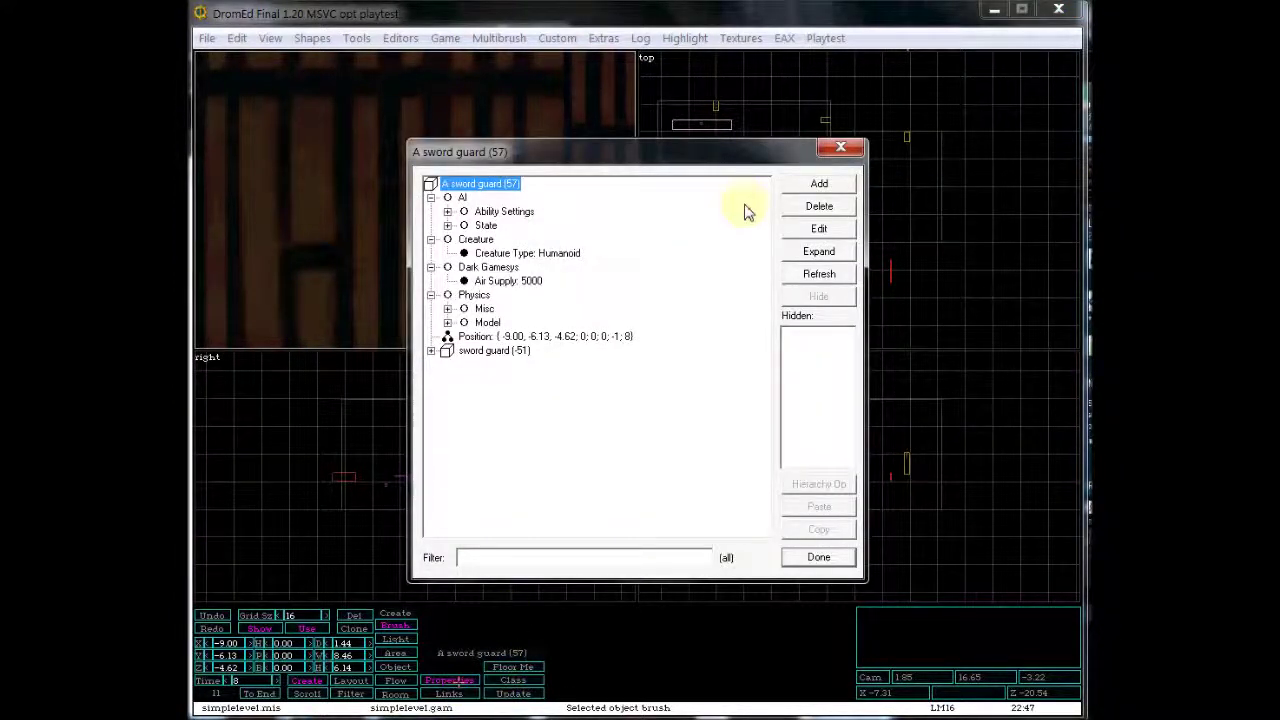
click(818, 186)
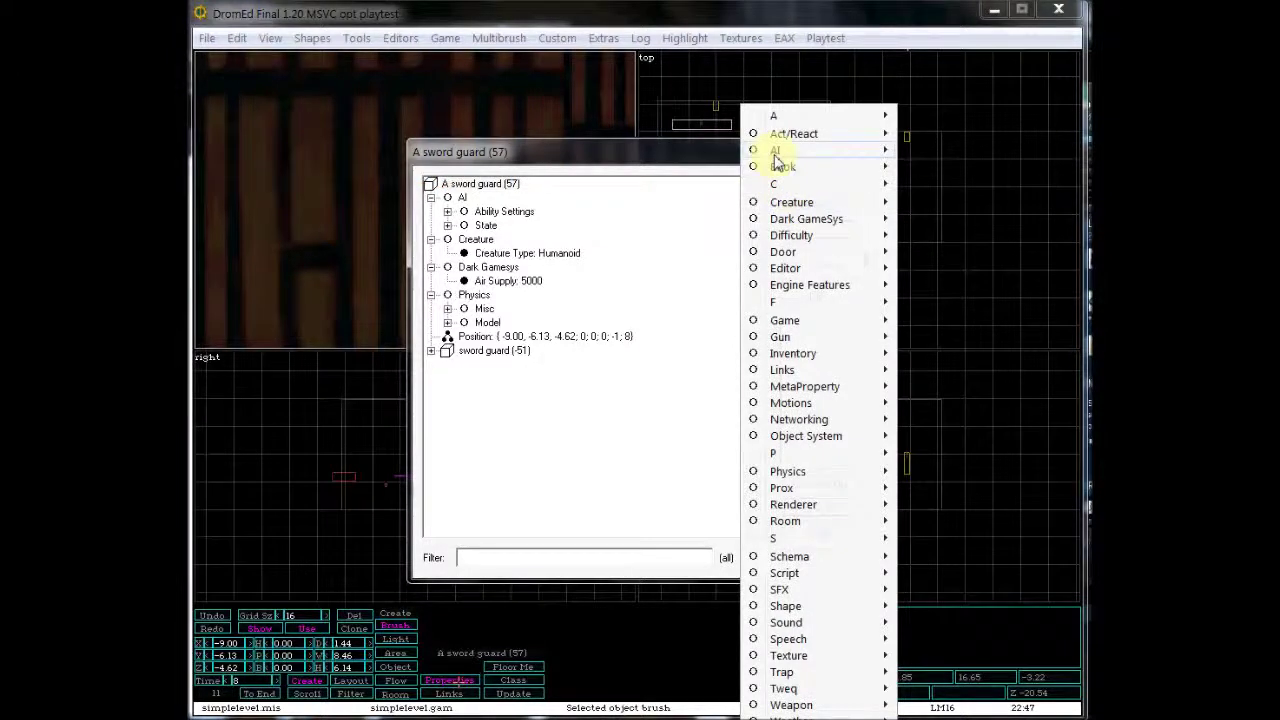
mouse_move(775, 153)
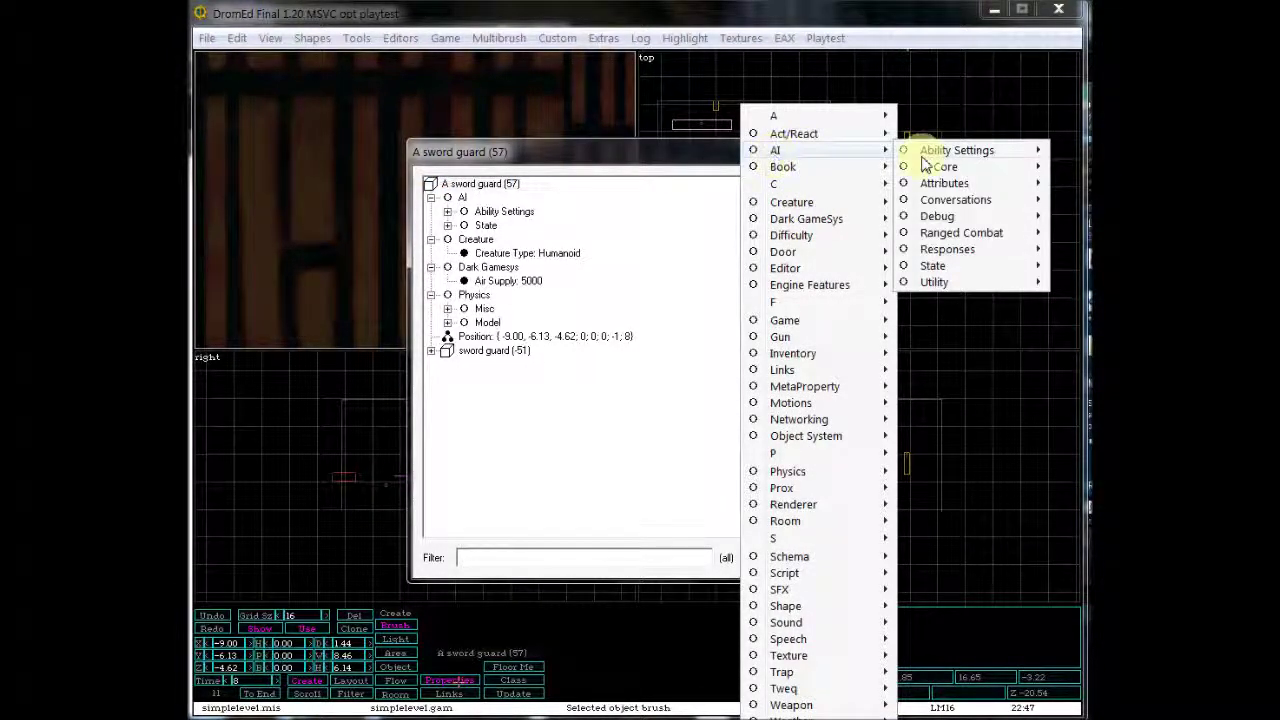
mouse_move(925, 165)
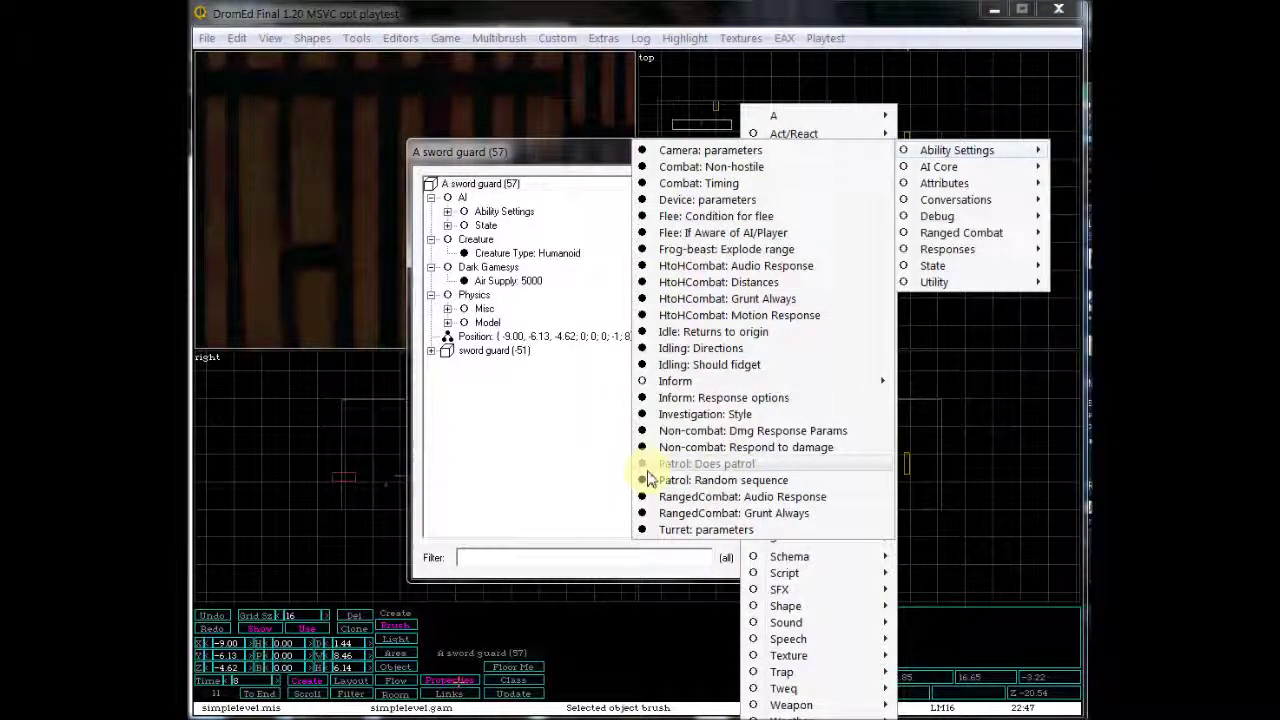
click(514, 466)
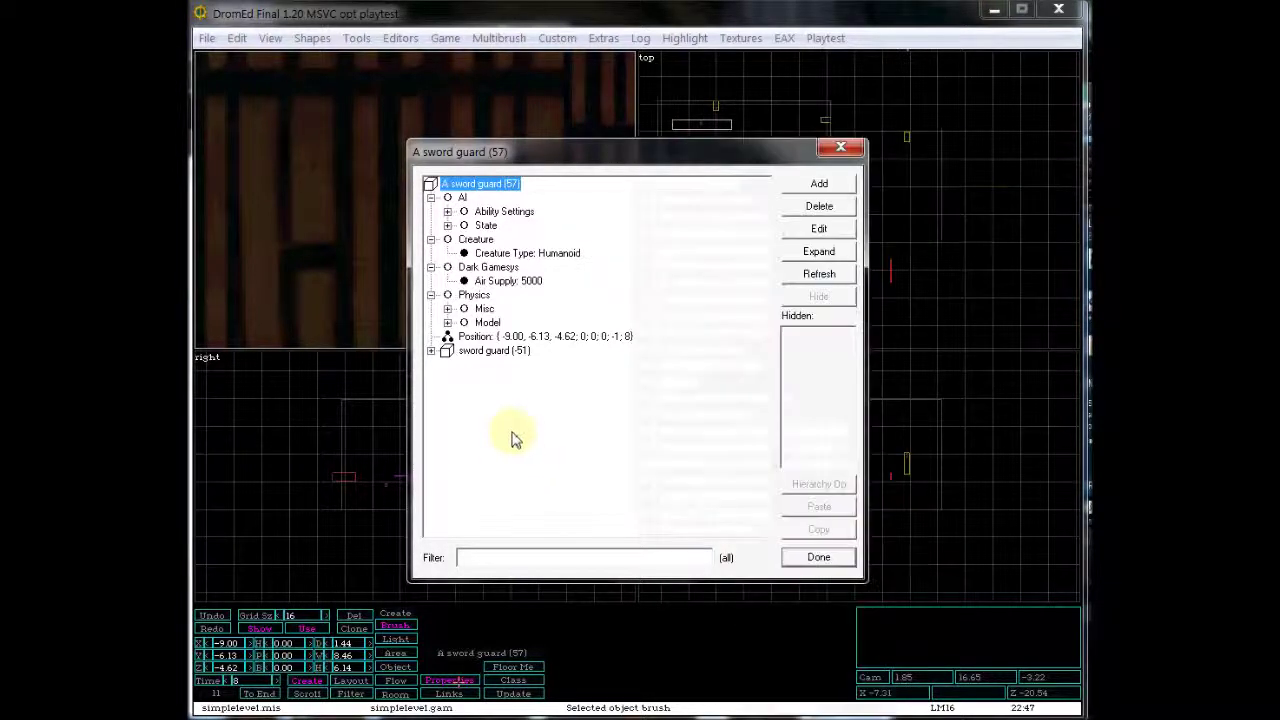
- Review the sword guard's Patrol: Does patrol ability setting, keep it enabled, and finish with the guard's properties
click(447, 211)
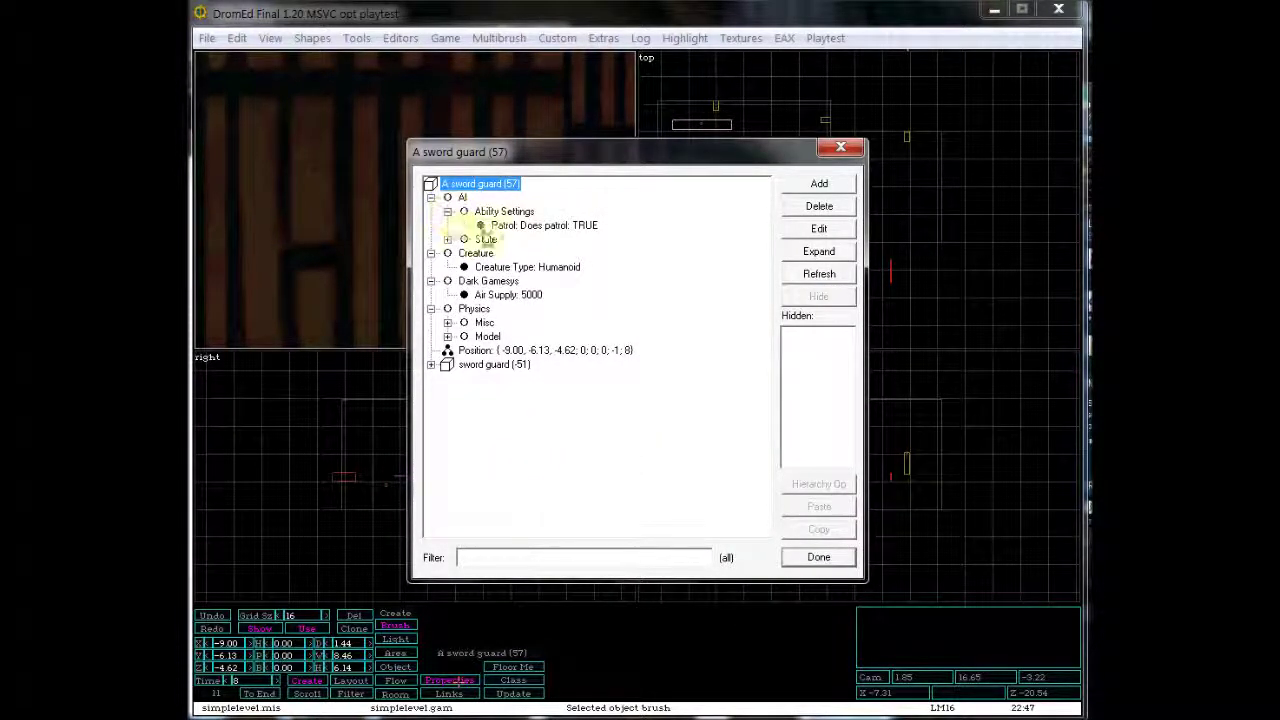
double_click(531, 227)
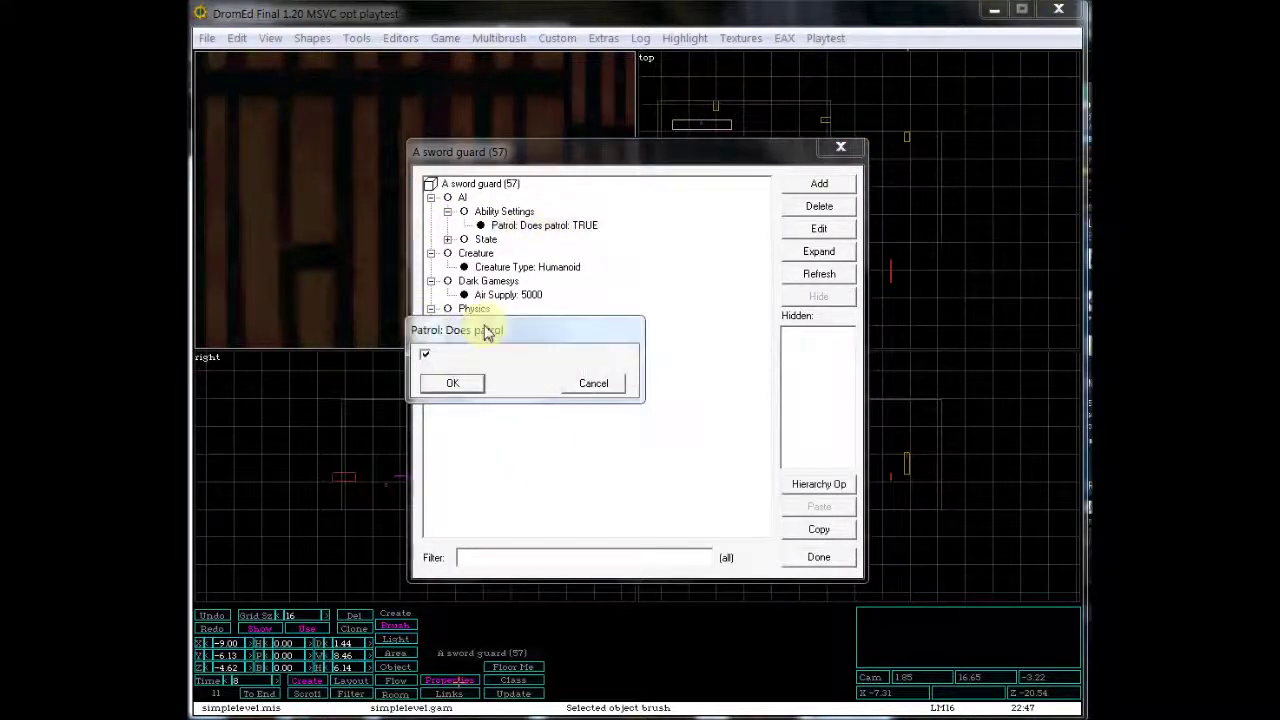
drag(490, 334, 576, 350)
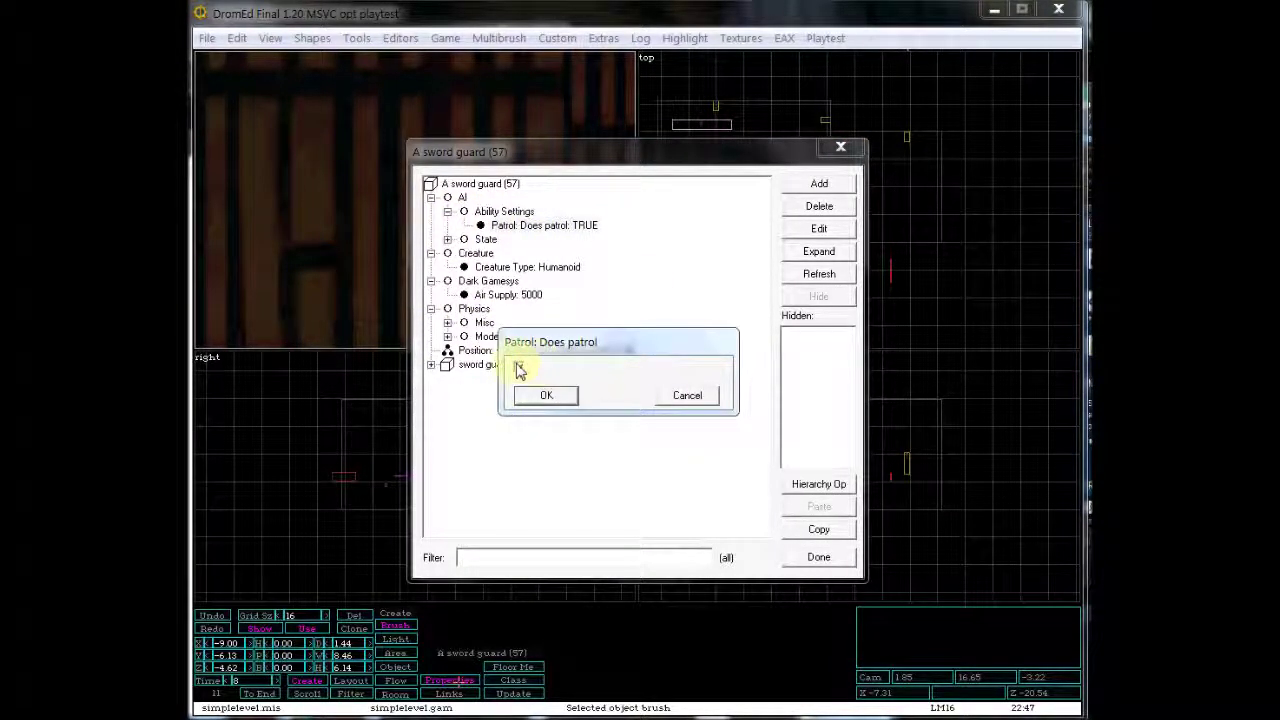
click(545, 395)
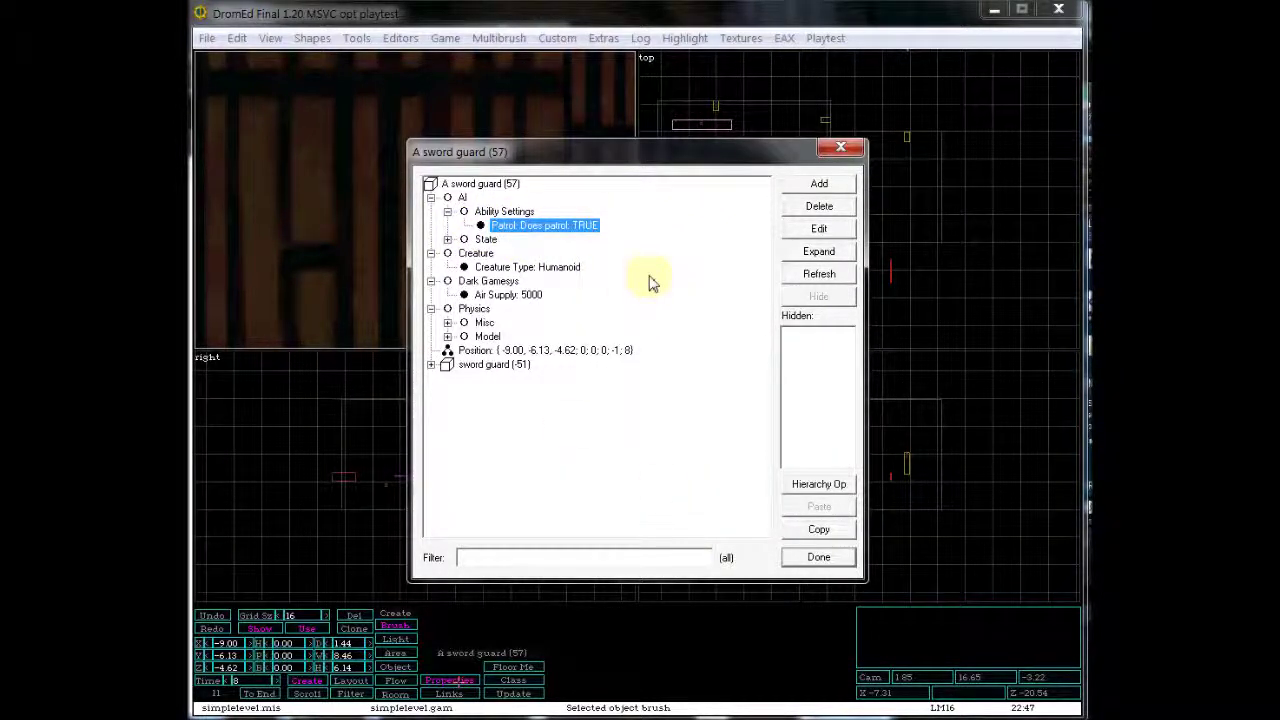
click(814, 556)
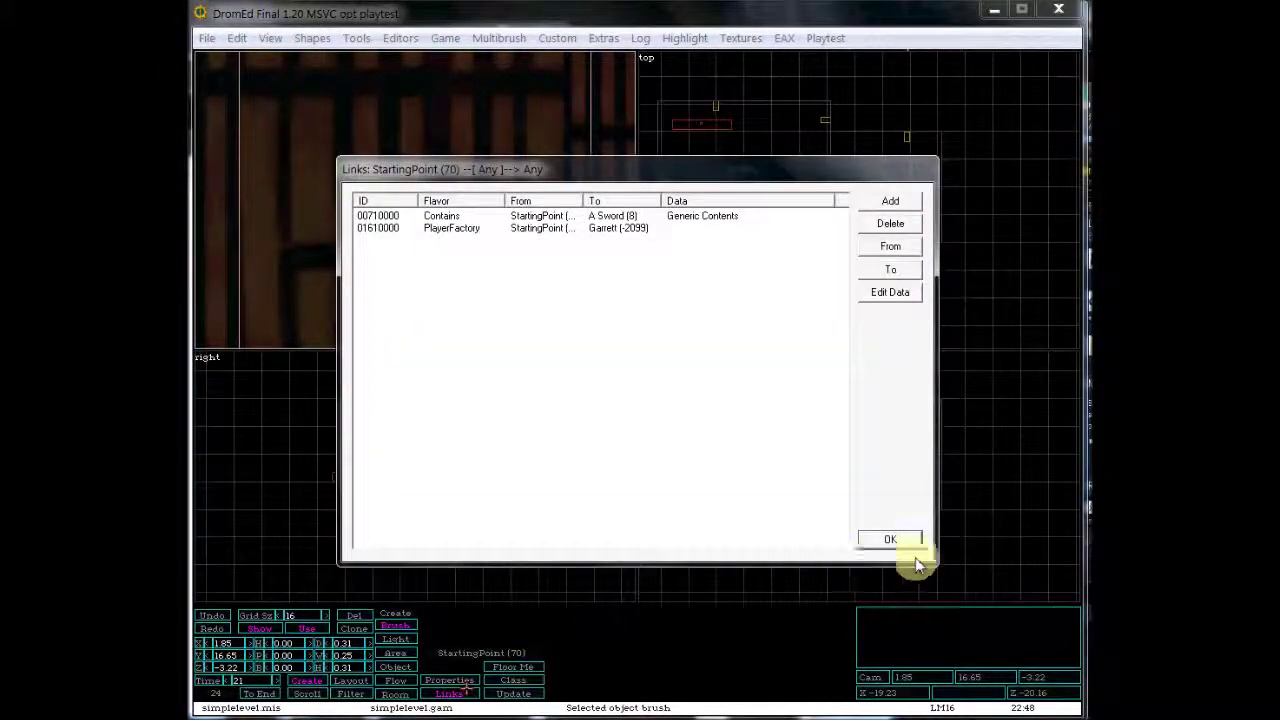
- Review the starting point's Contains and PlayerFactory links, and go over the sword, pillar, sword guard and starting point in the top view
click(897, 543)
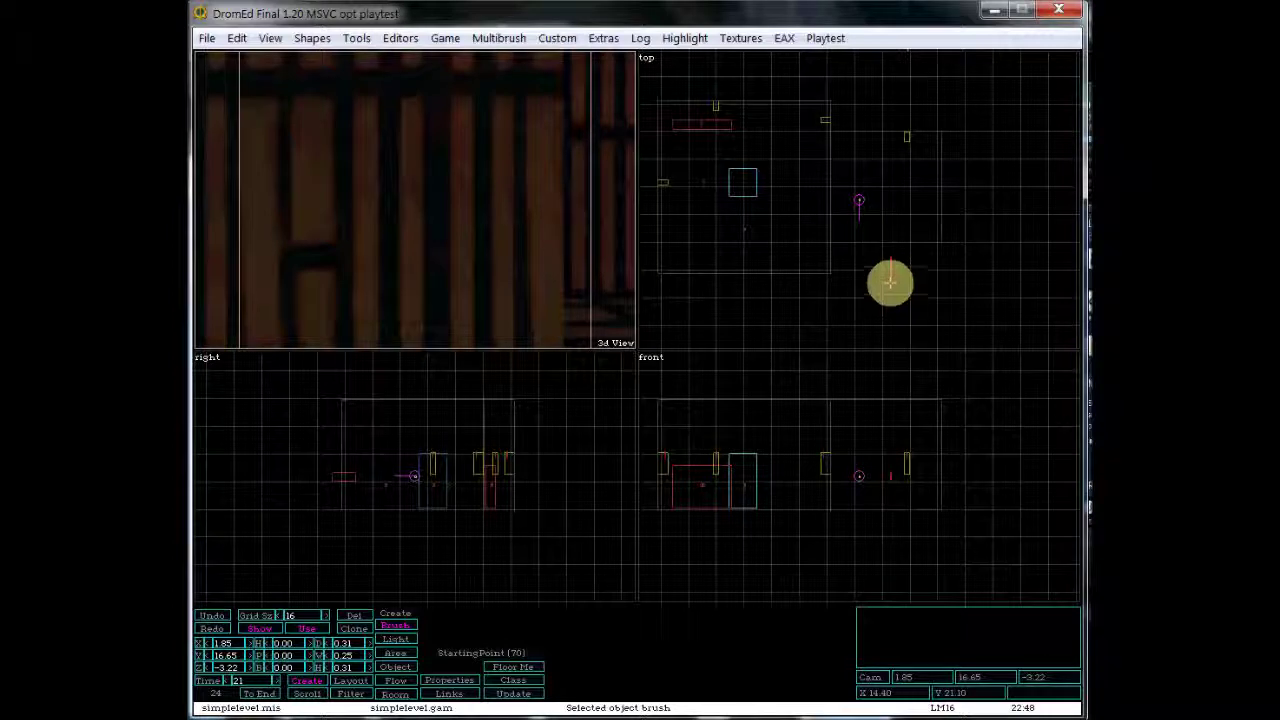
click(890, 278)
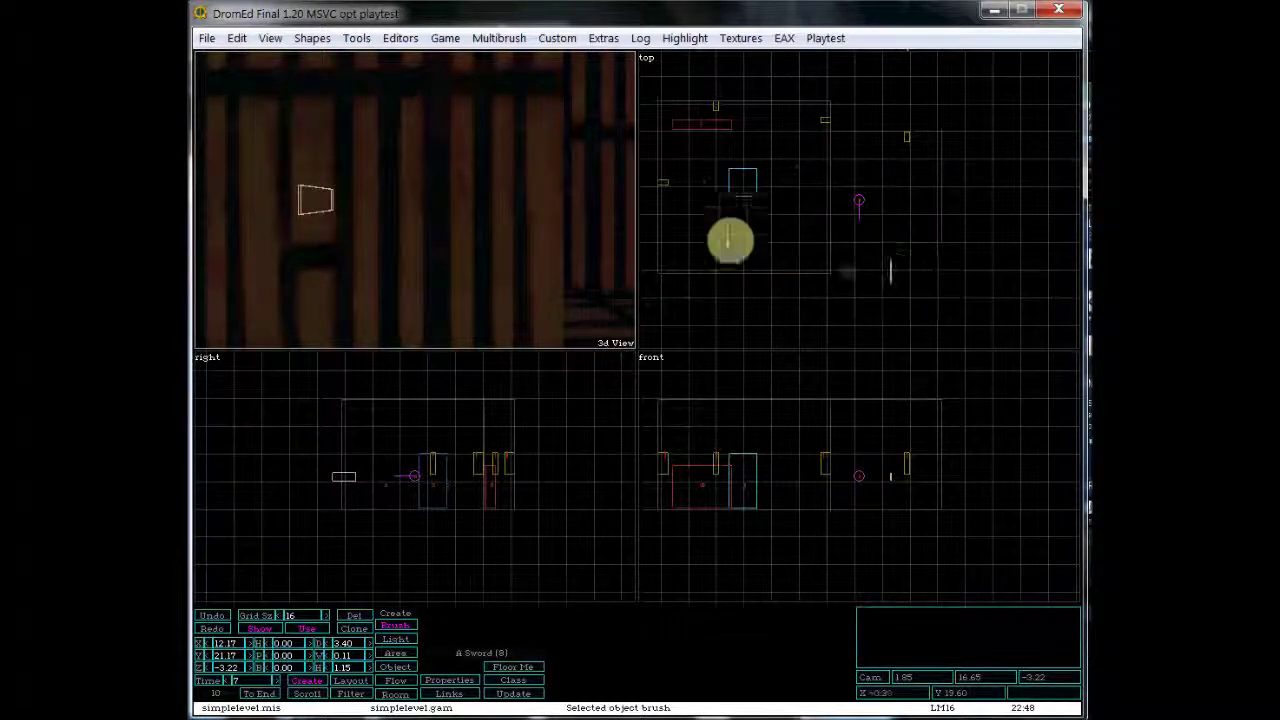
click(755, 191)
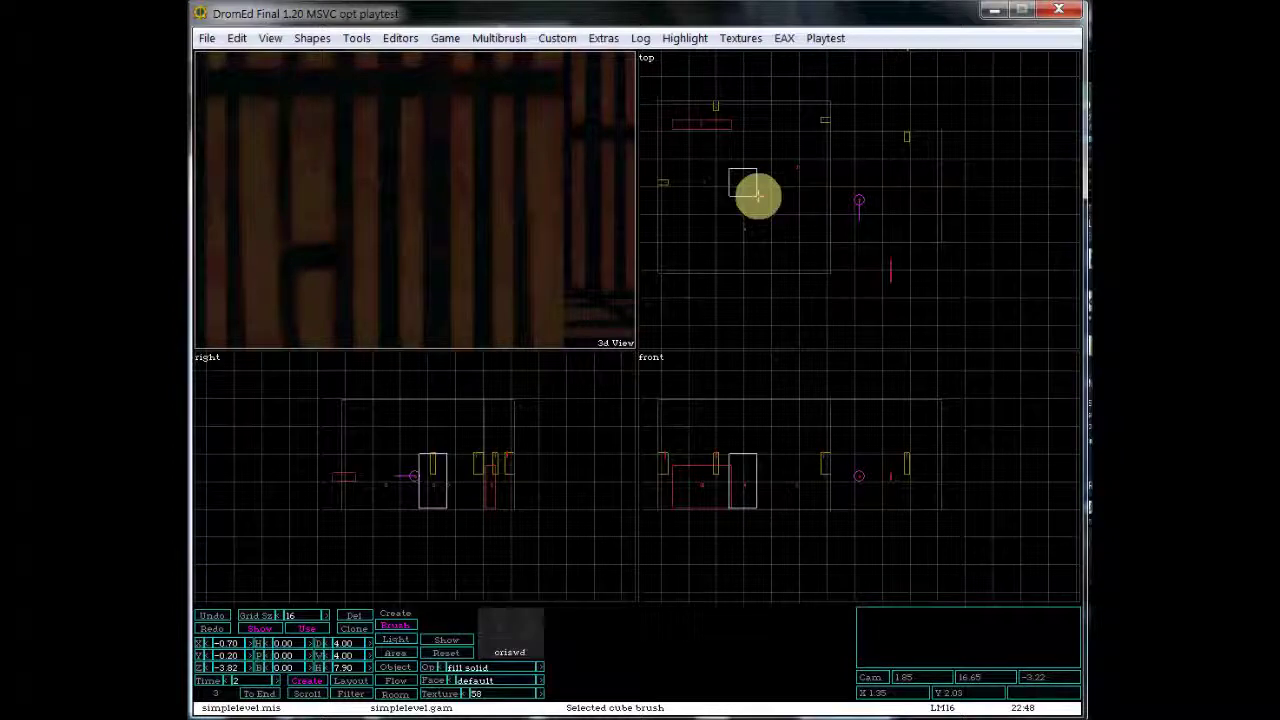
click(723, 131)
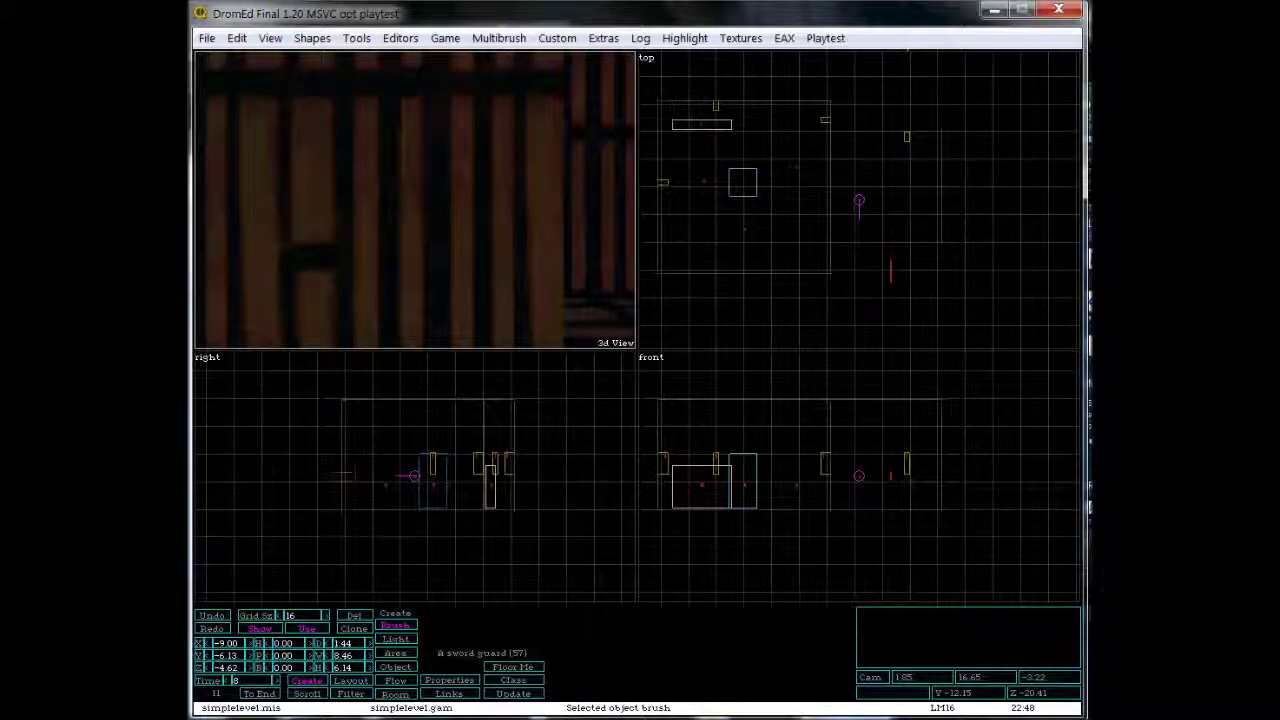
mouse_move(472, 718)
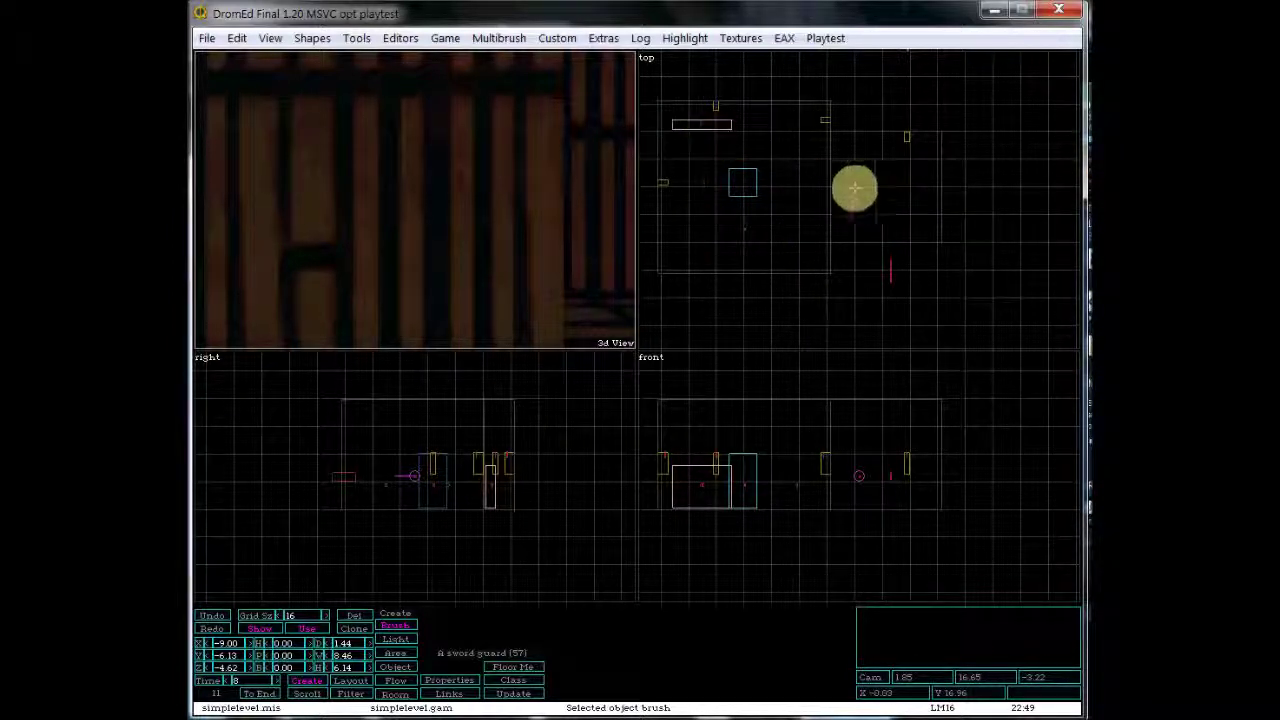
click(860, 203)
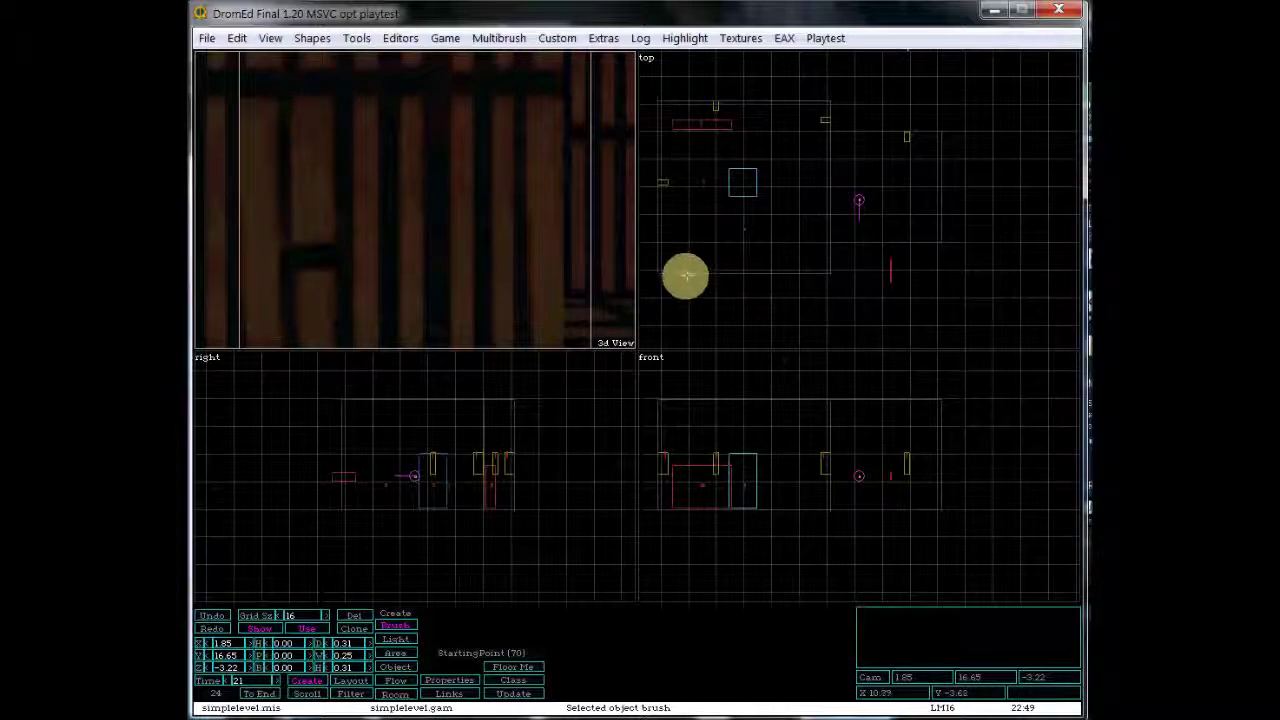
- Select the smaller room's air brush and draw a 16 × 16 × 16 room brush over that room
click(685, 272)
click(790, 274)
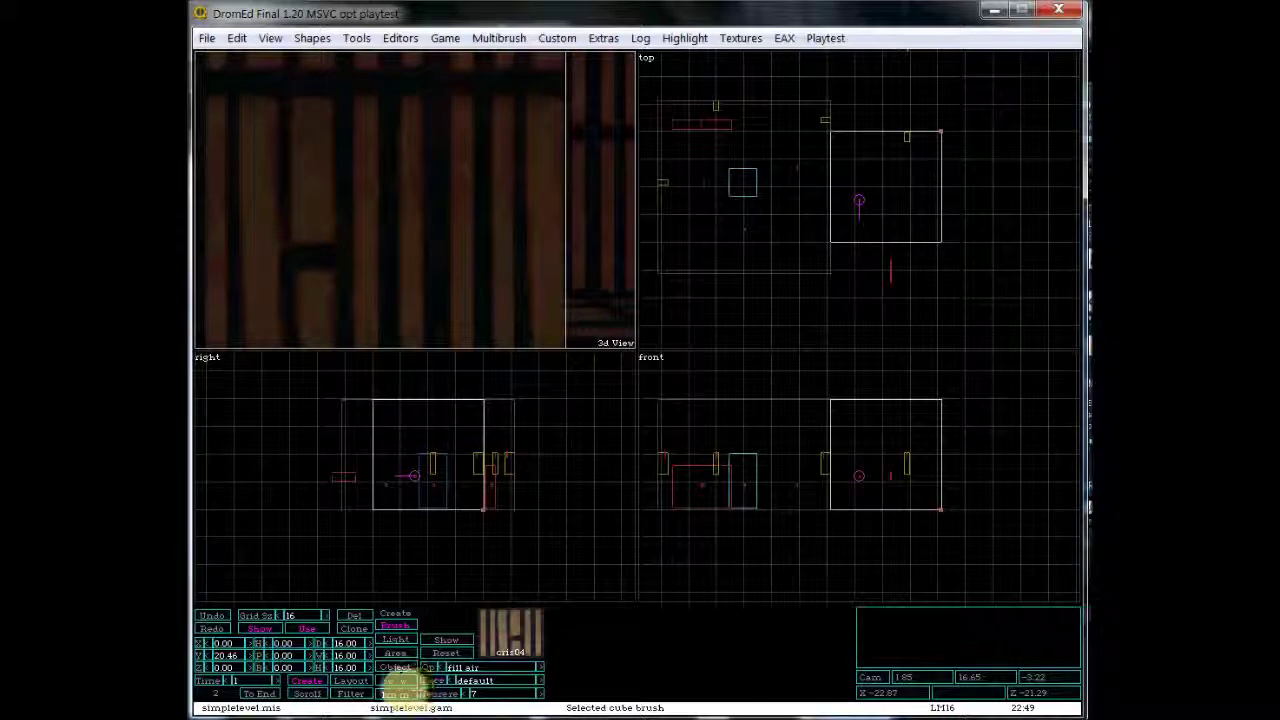
click(396, 692)
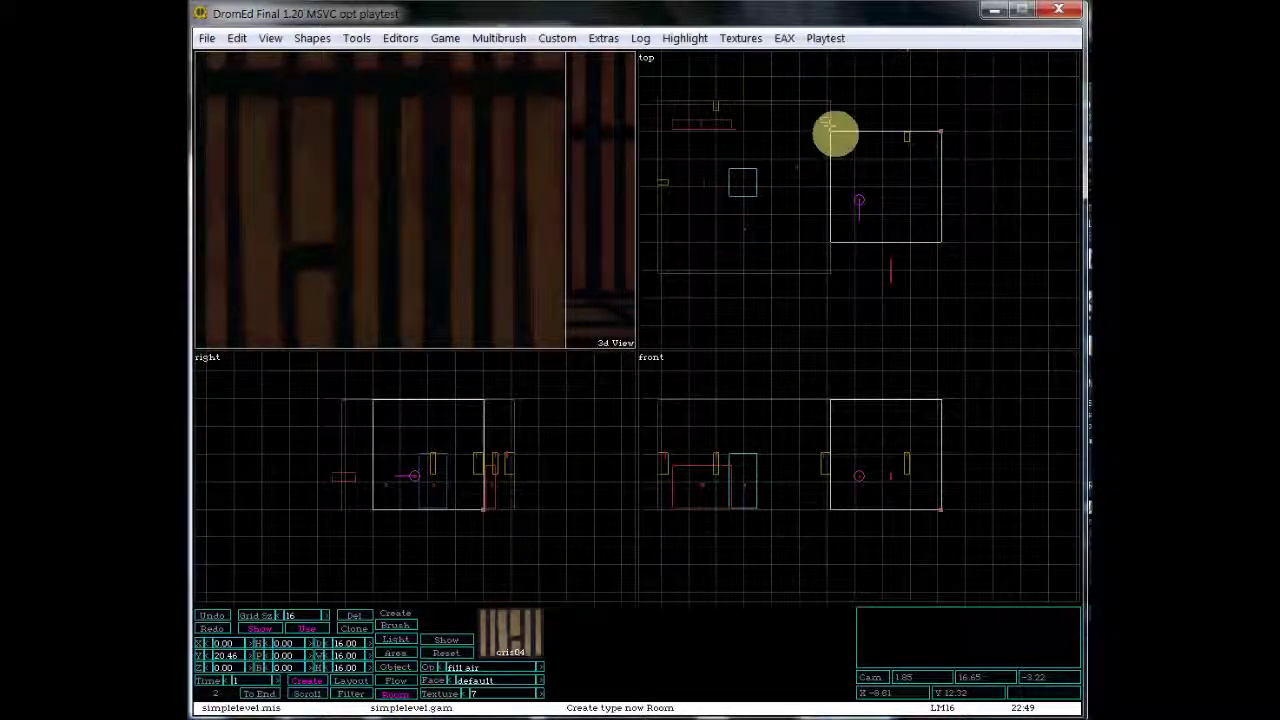
drag(826, 124, 957, 249)
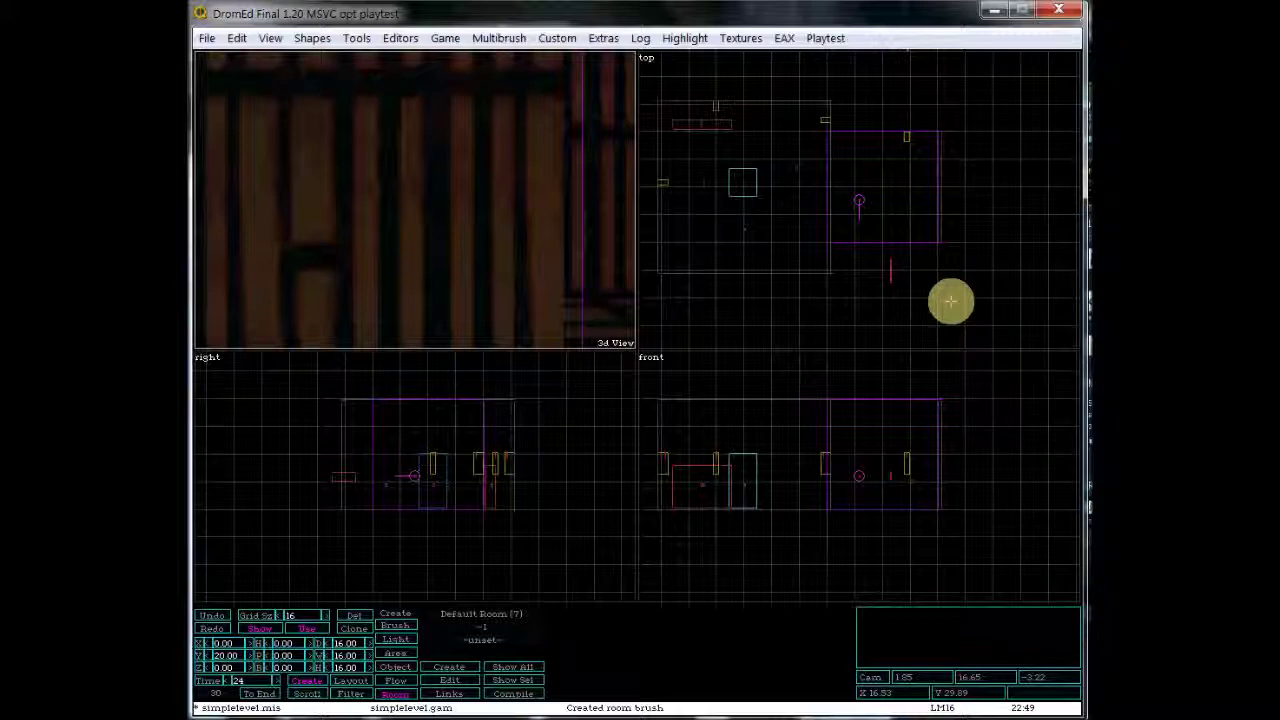
click(950, 305)
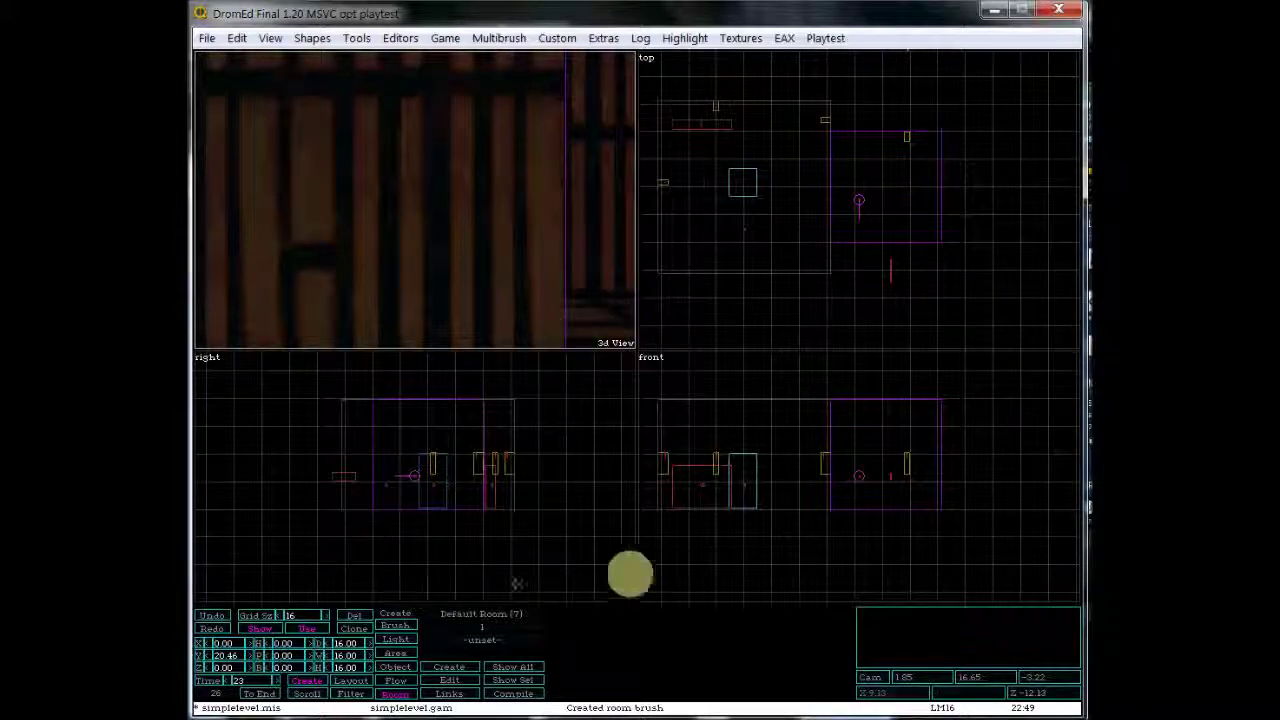